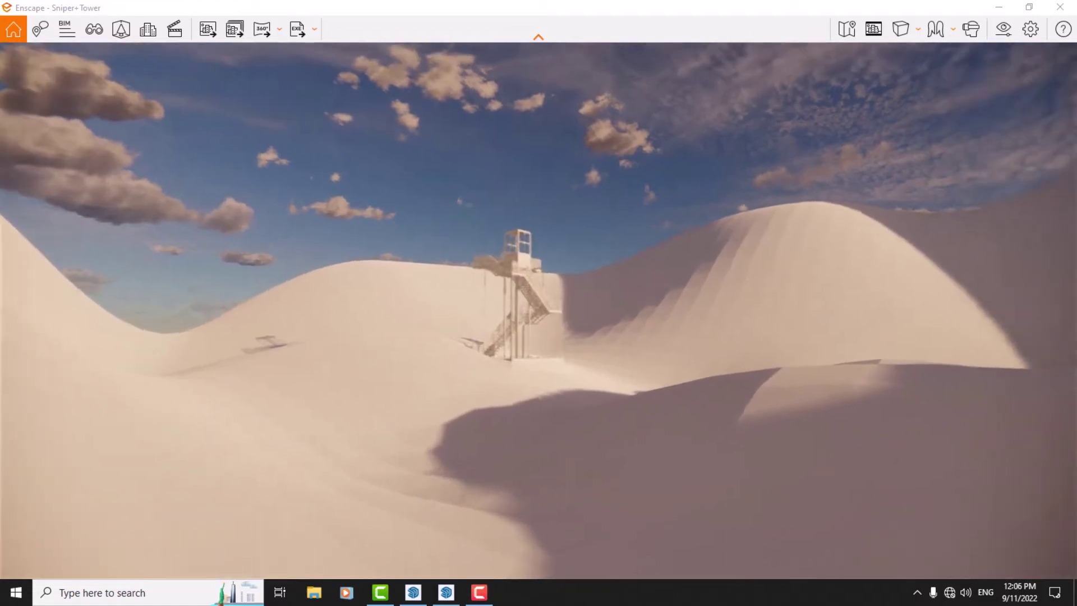
# - Turn toward the tower and fly forward past it and beyond the dune wall
pyautogui.moveTo(563, 412); pyautogui.dragTo(606, 413)
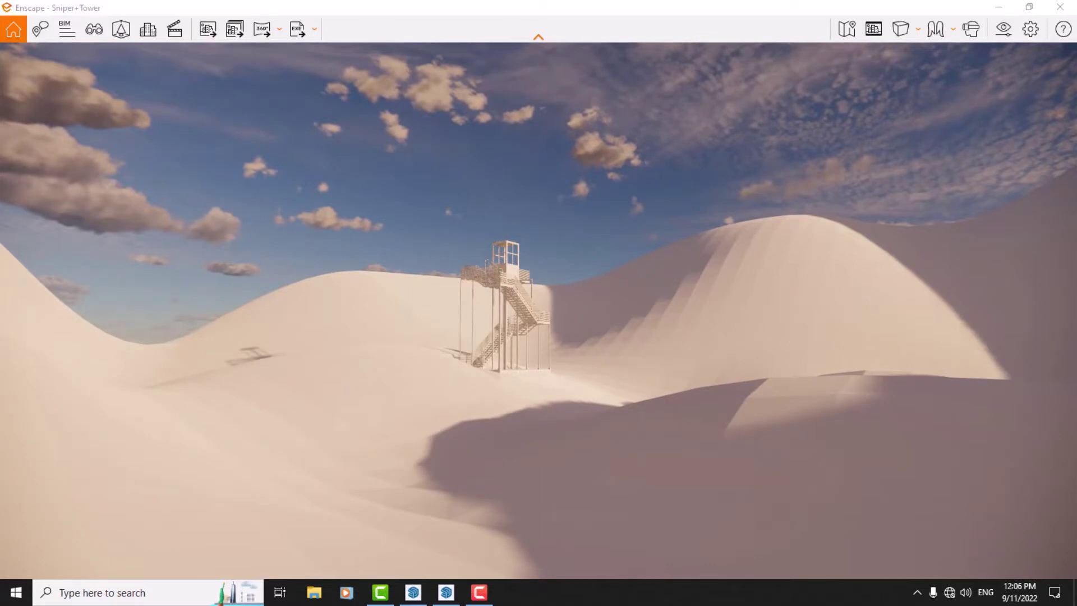
pyautogui.press('w')
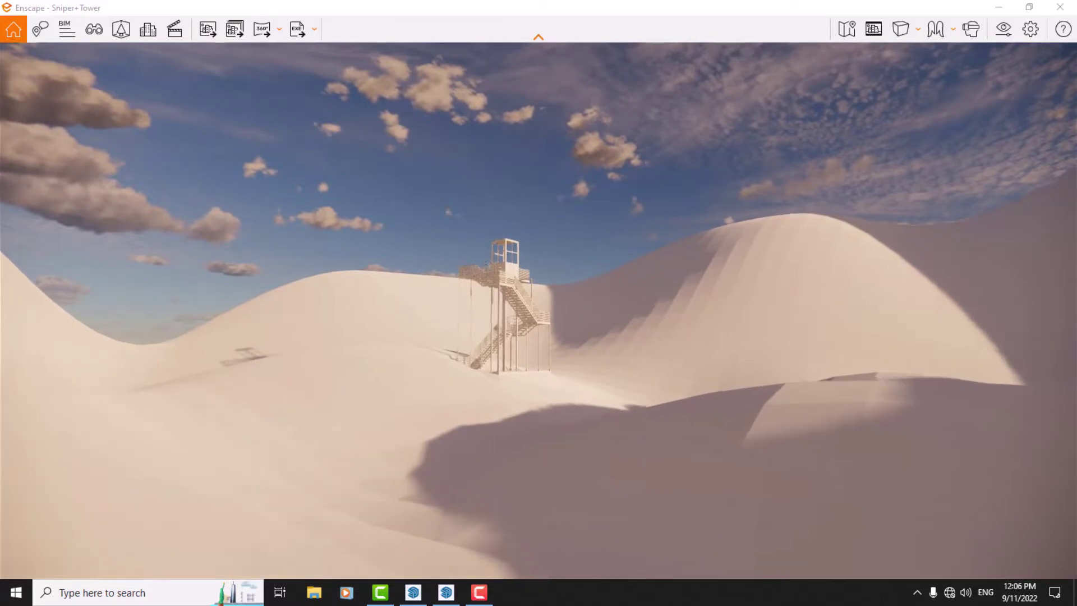
pyautogui.press('w')
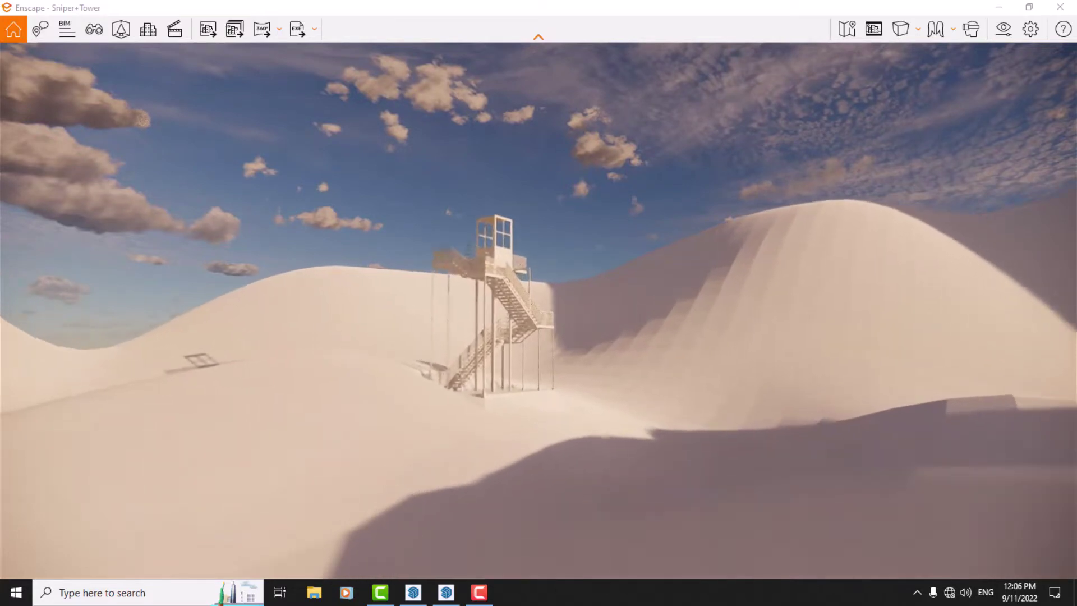
pyautogui.press('w')
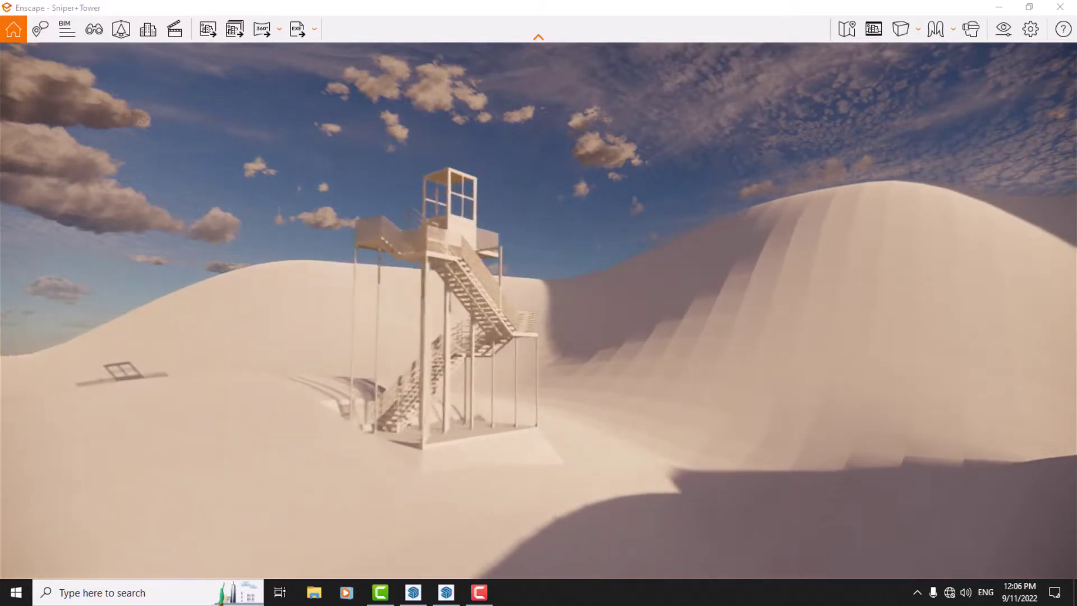
pyautogui.press('w')
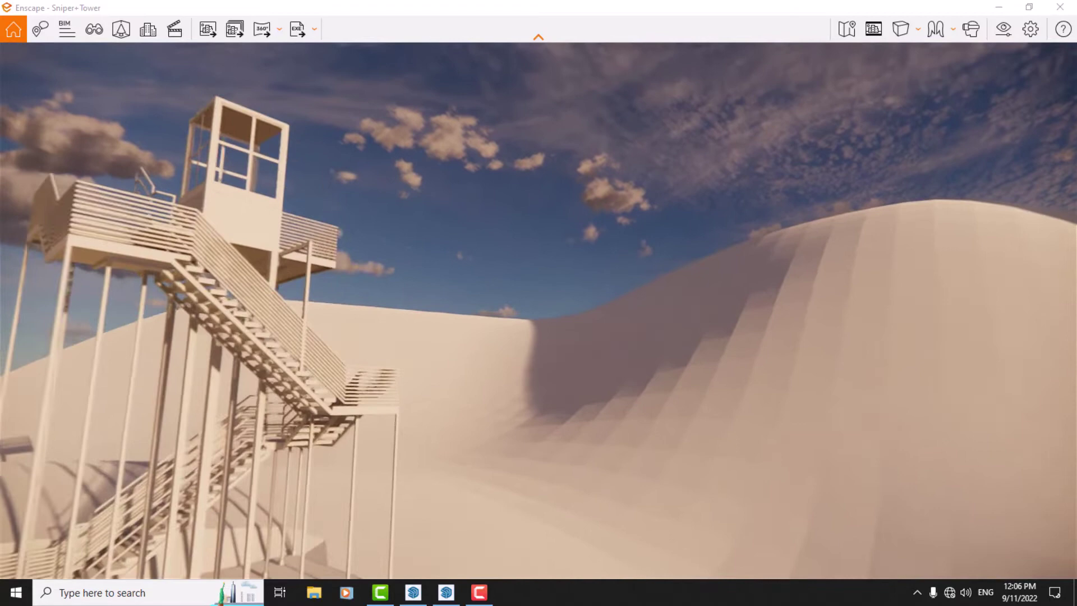
pyautogui.press('w')
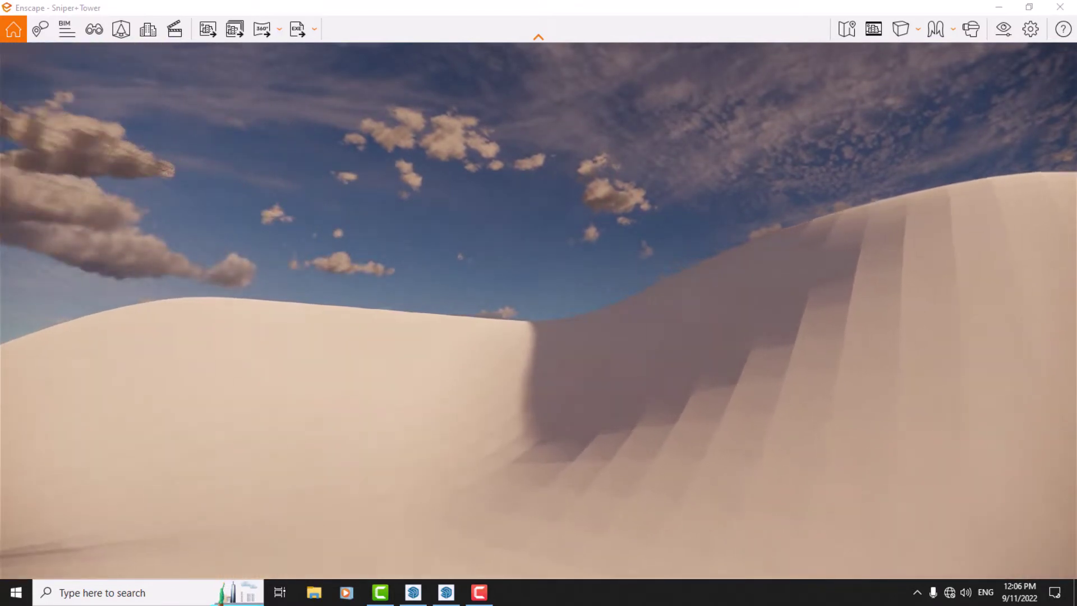
pyautogui.press('w')
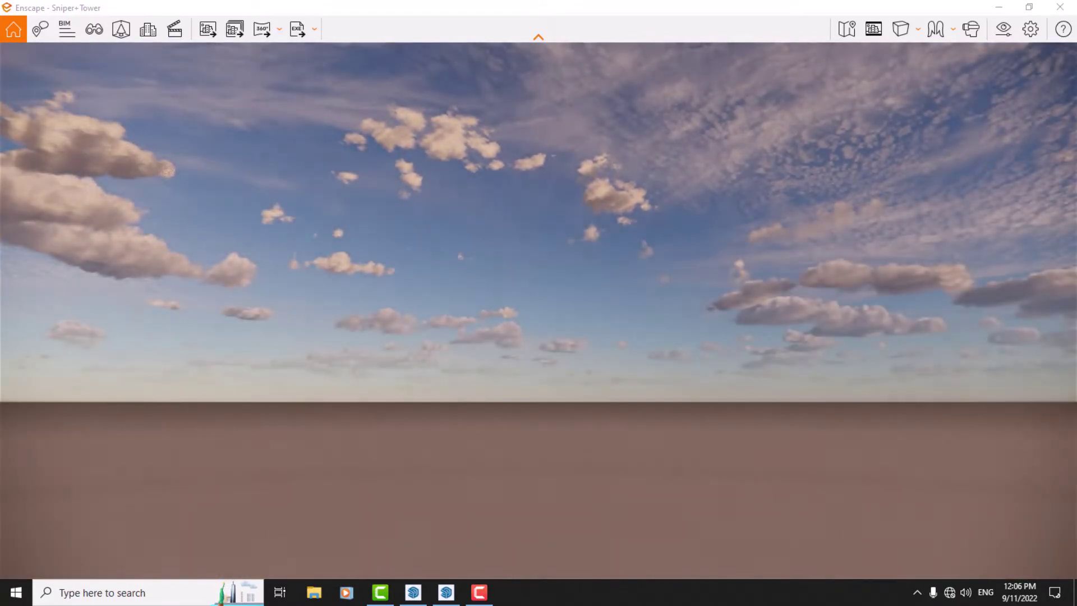
# - Fly over the dunes and frame an elevated distant view of the tower
pyautogui.moveTo(429, 404)
pyautogui.mouseDown()
pyautogui.moveTo(505, 404)
pyautogui.moveTo(421, 414)
pyautogui.mouseUp()
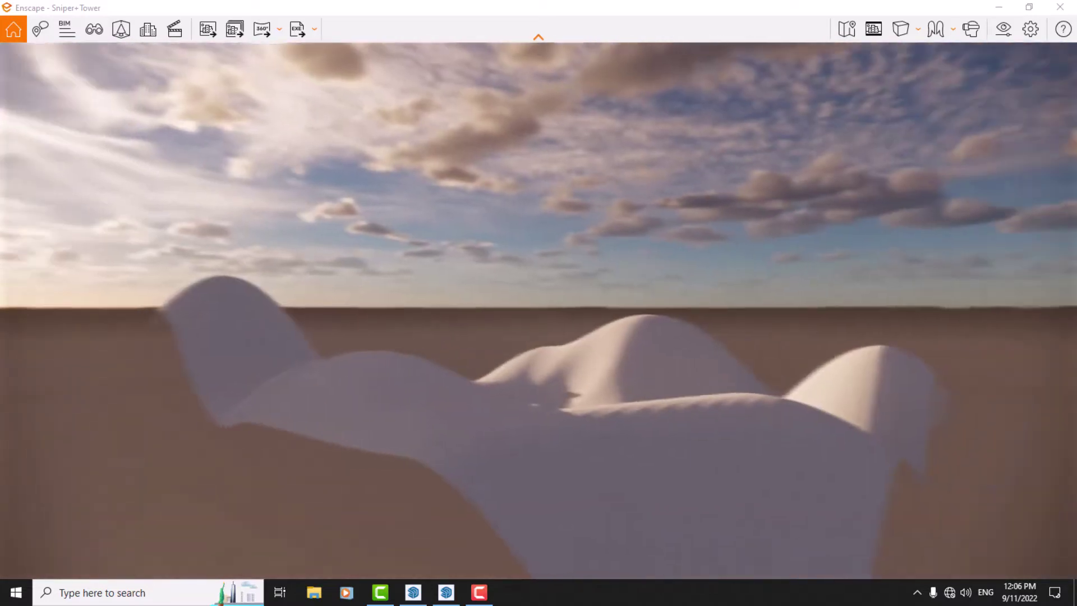
pyautogui.press('w')
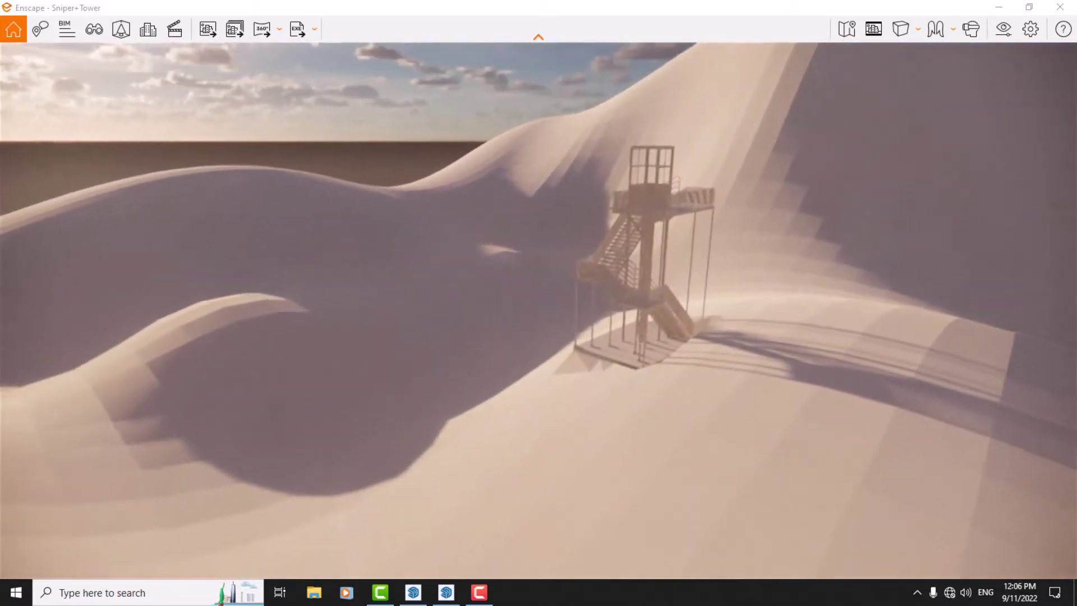
pyautogui.moveTo(539, 336); pyautogui.dragTo(472, 337)
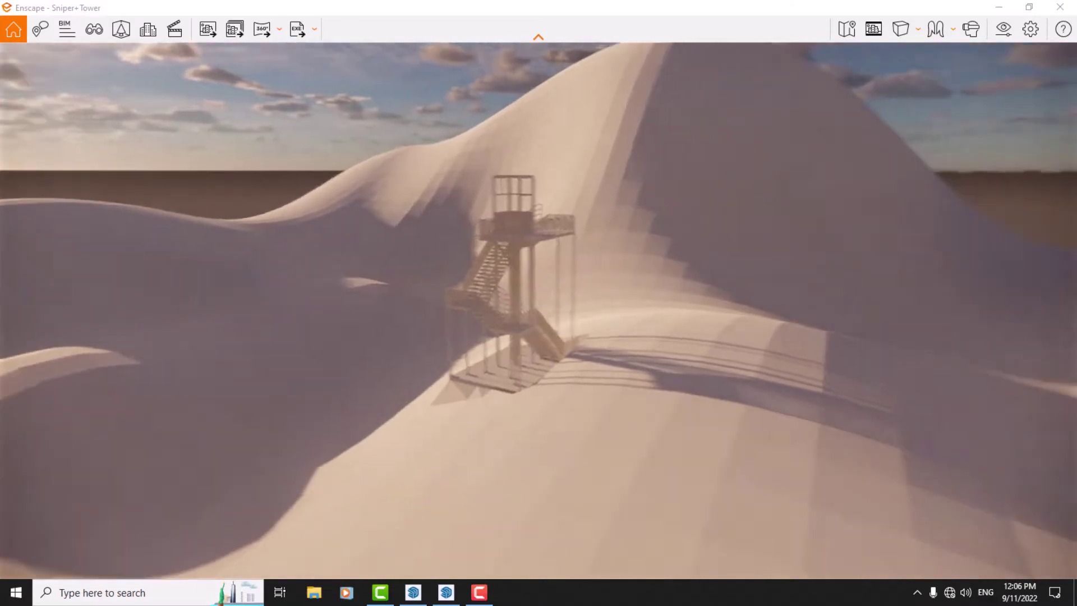
pyautogui.moveTo(539, 338); pyautogui.dragTo(514, 341)
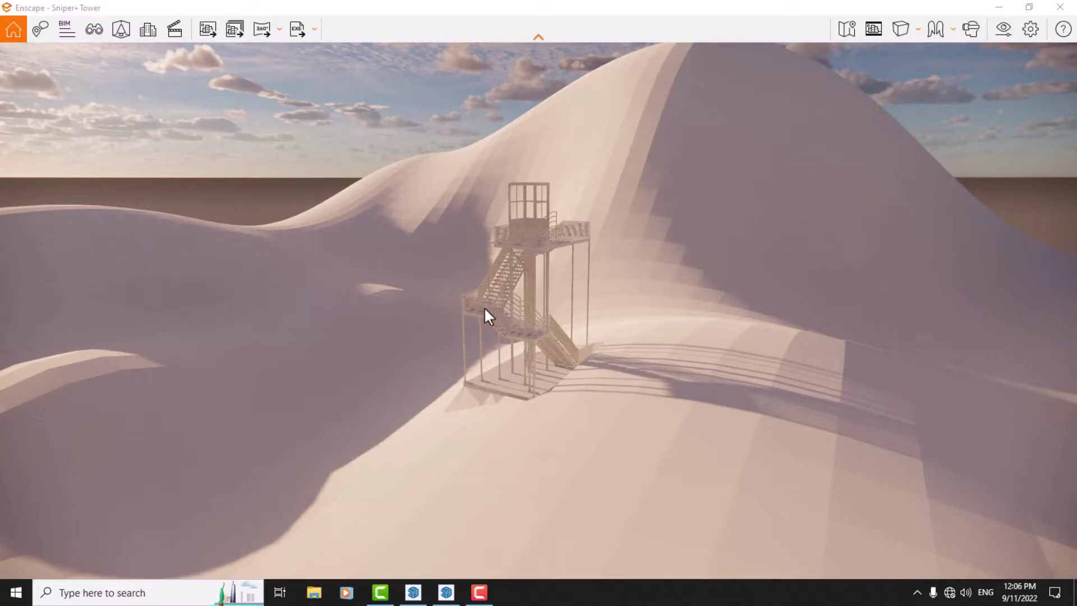
# - Fly to the tower's top cabin and turn past the railing toward the dunes
pyautogui.doubleClick(535, 221)
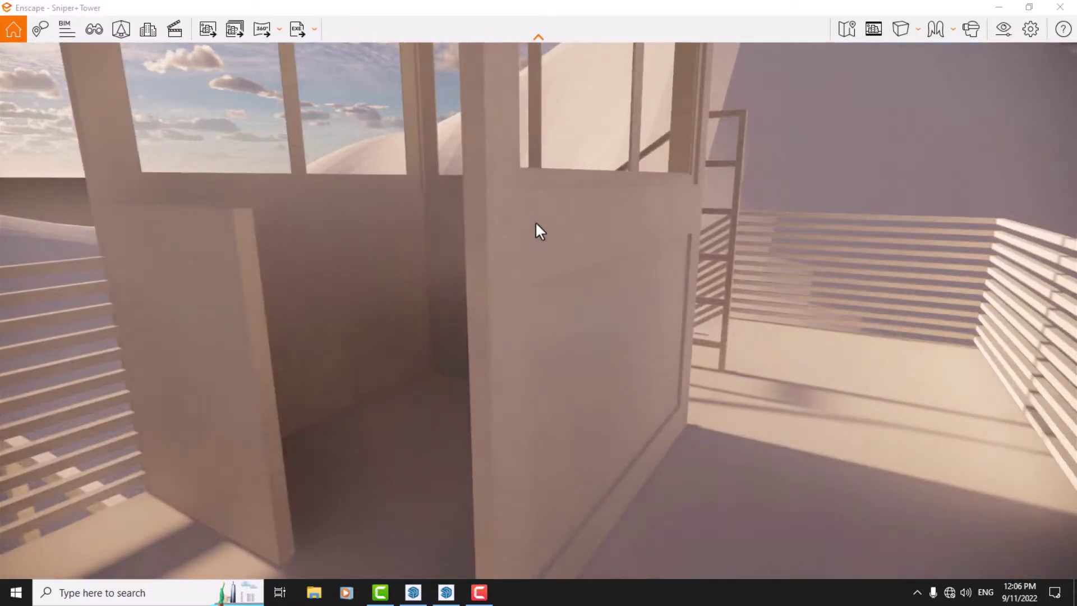
pyautogui.moveTo(535, 221); pyautogui.dragTo(758, 228)
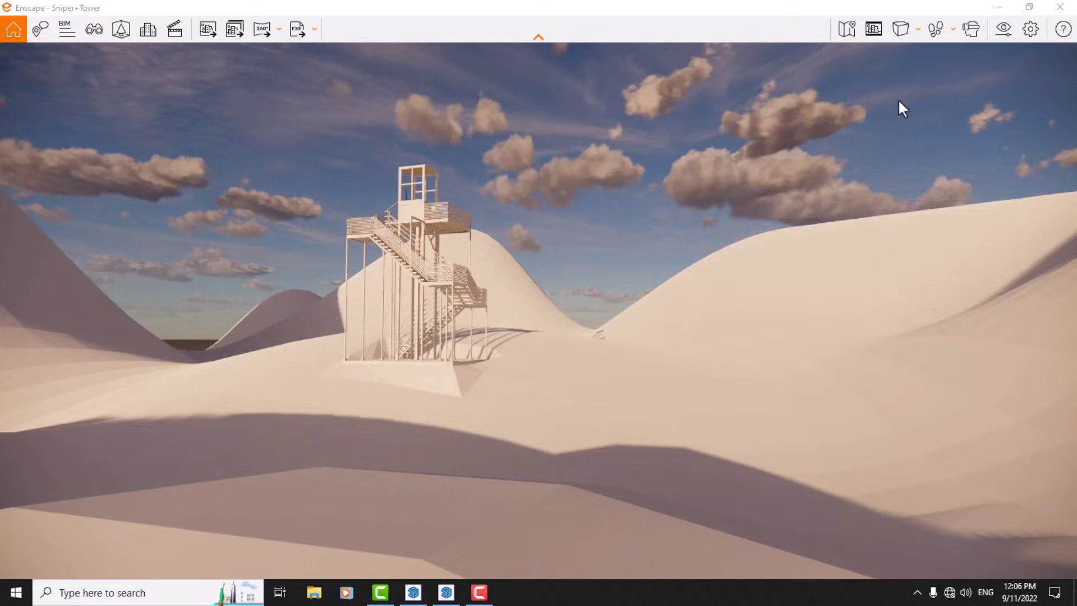
# - Switch the navigation mode from Fly Mode to Walk Mode
pyautogui.click(955, 34)
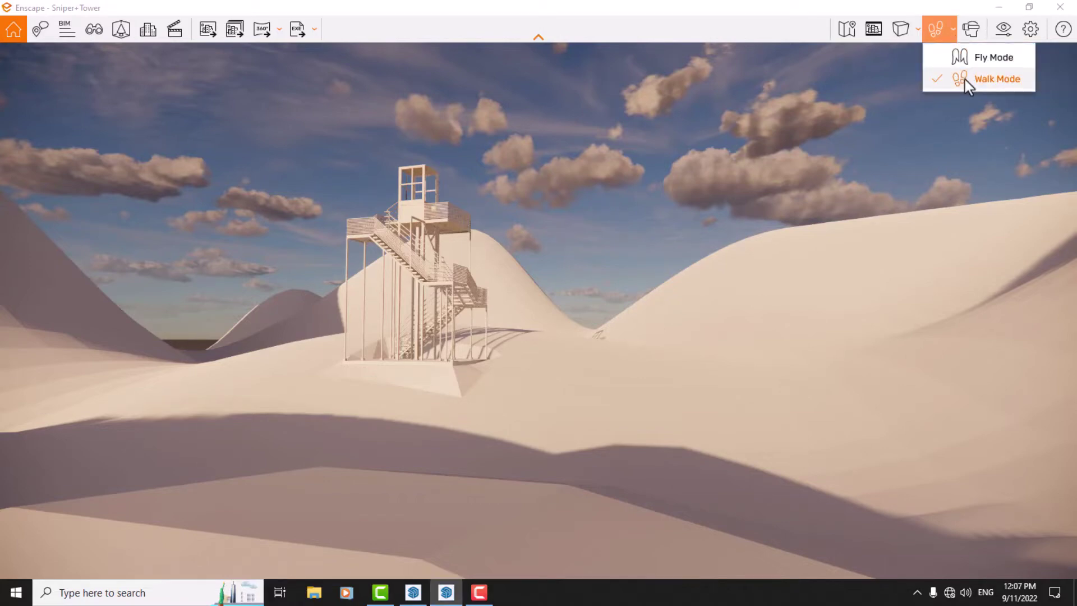
pyautogui.click(969, 61)
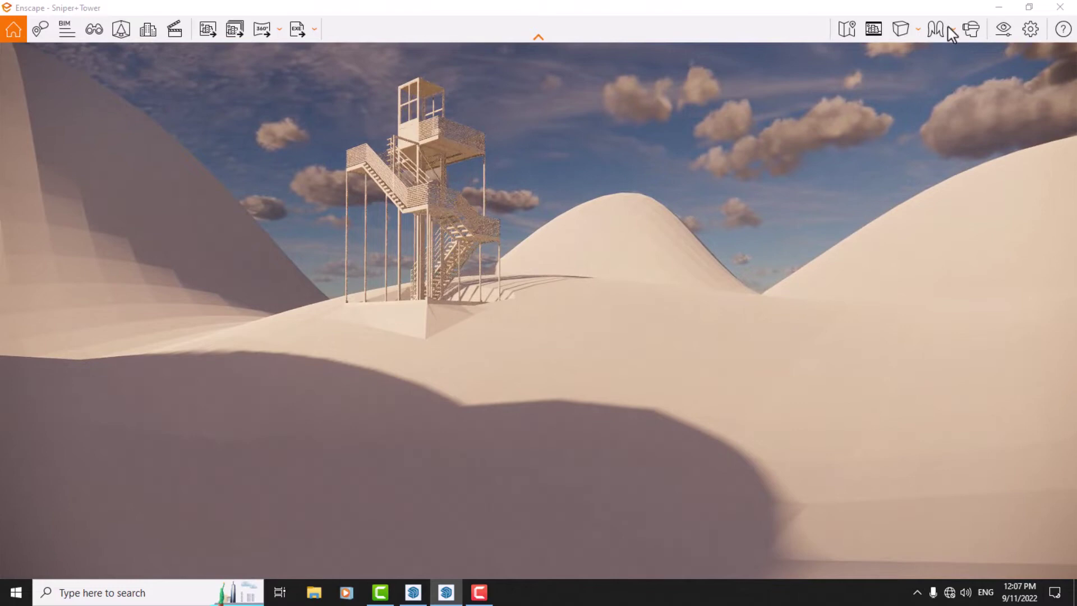
pyautogui.click(947, 26)
# - Walk forward over the dune and turn right to bring the tower into view
pyautogui.moveTo(594, 165); pyautogui.dragTo(252, 168)
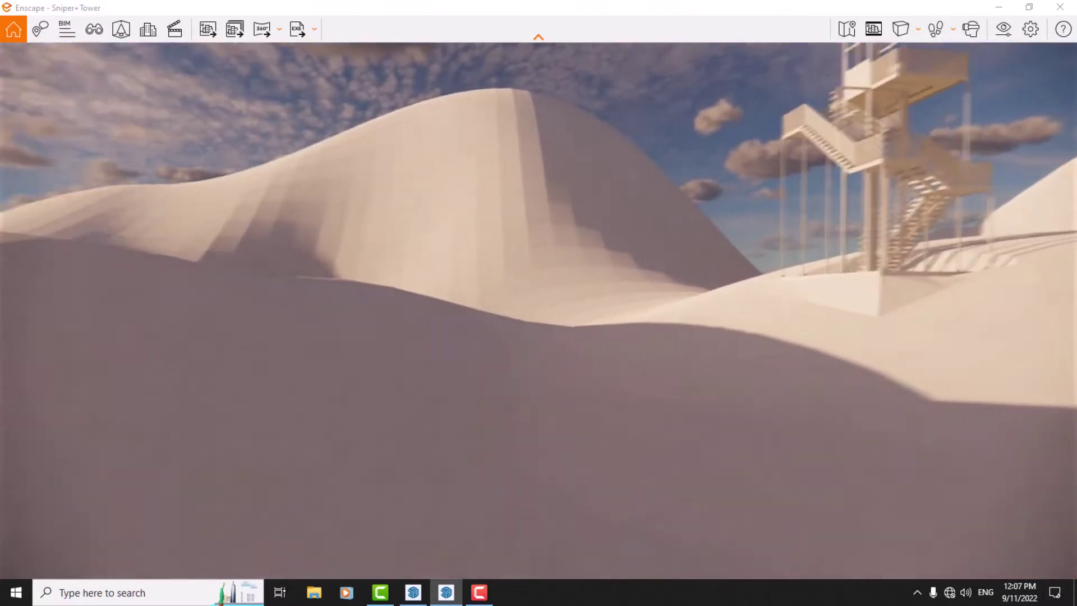
pyautogui.press('w')
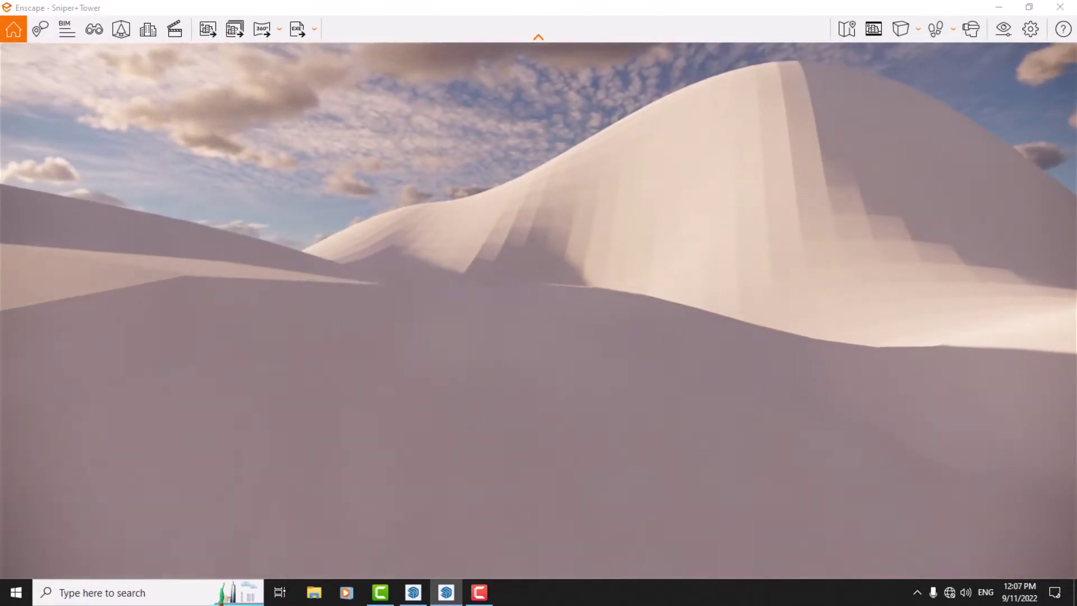
pyautogui.press('w')
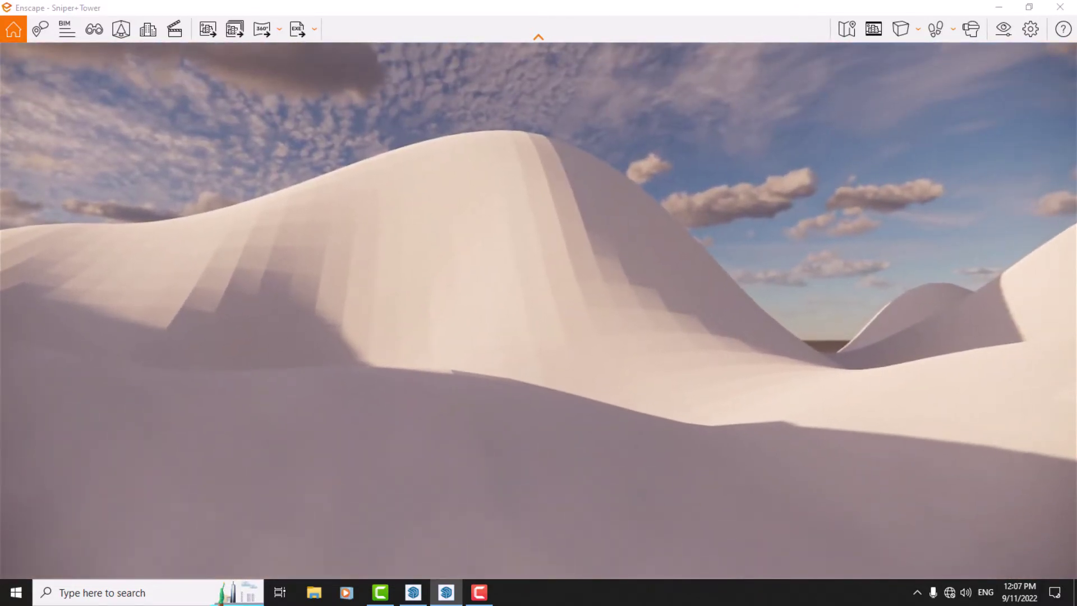
pyautogui.moveTo(446, 220); pyautogui.dragTo(496, 223)
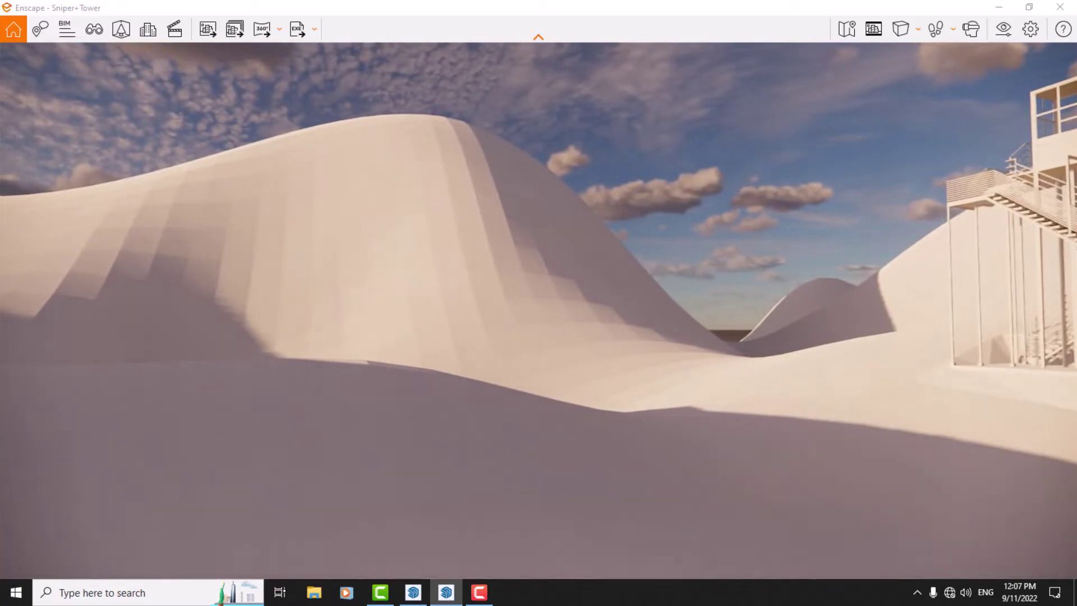
# - Minimize Enscape, close the Materials panel, and return to the Select tool
pyautogui.click(997, 8)
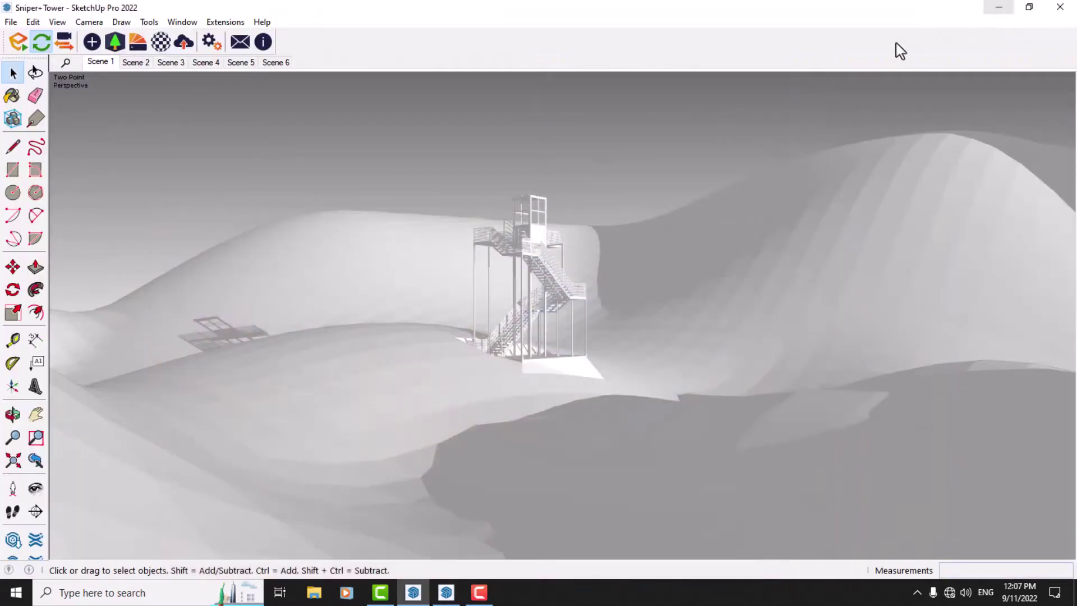
pyautogui.click(13, 95)
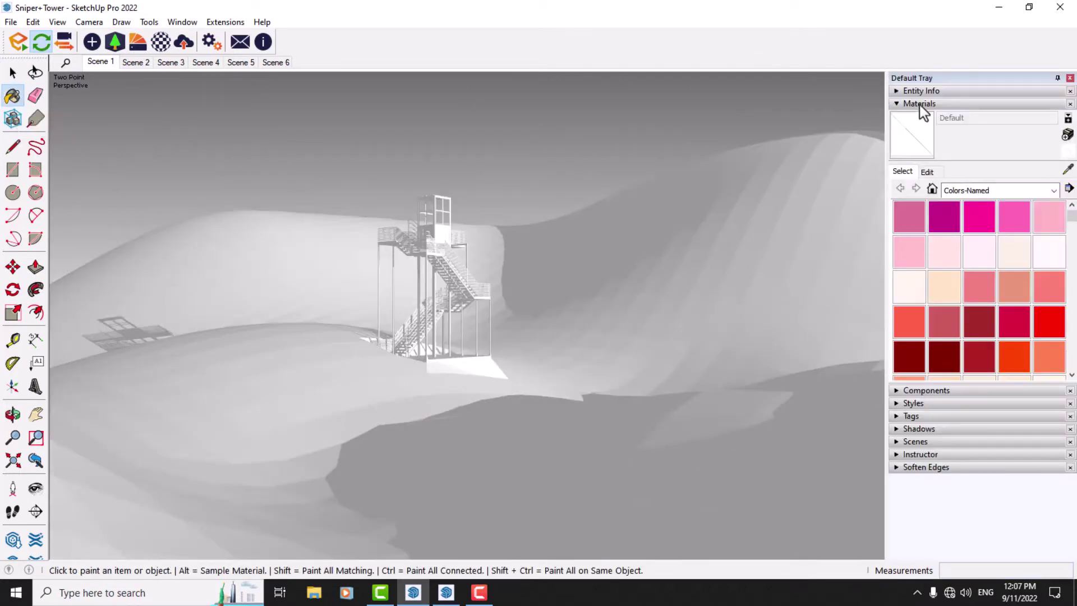
pyautogui.click(919, 104)
pyautogui.press('space')
# - Soften the dune terrain's edges at 180 degrees, then close the Default Tray
pyautogui.click(616, 247)
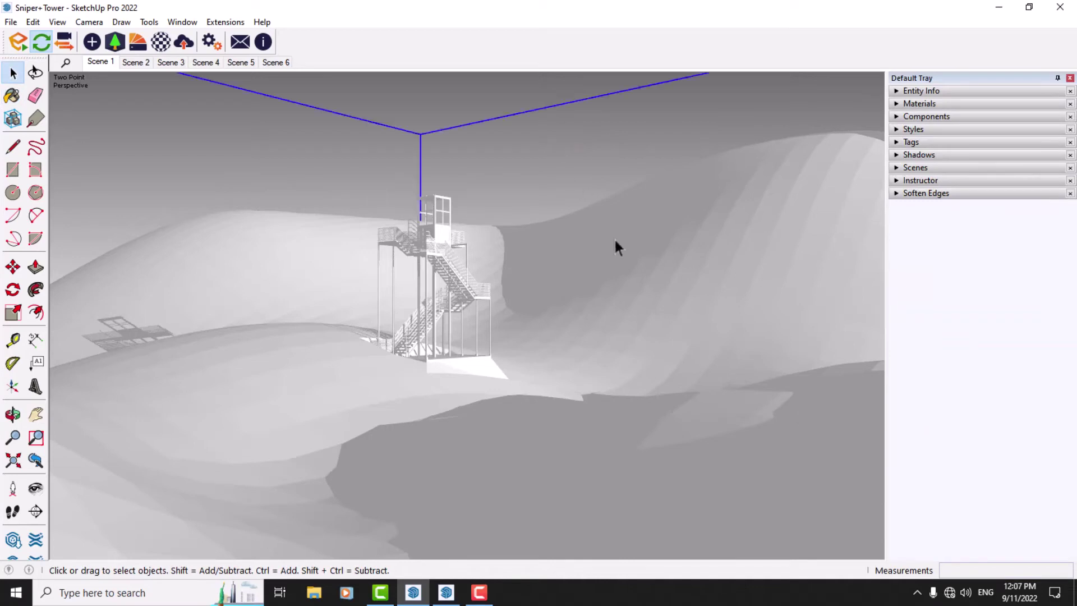
pyautogui.click(917, 195)
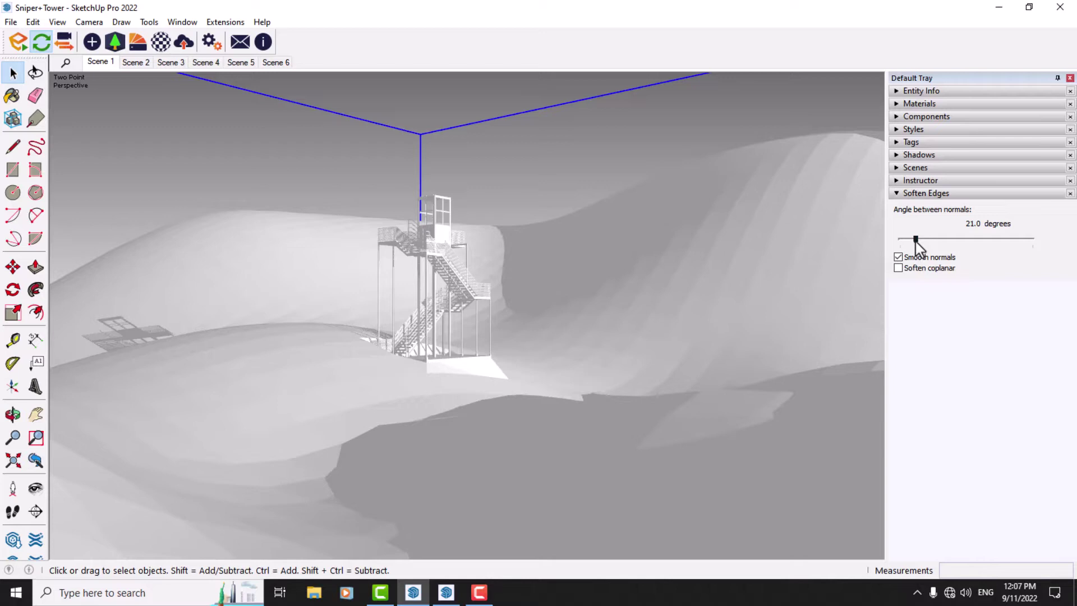
pyautogui.moveTo(943, 239); pyautogui.dragTo(1075, 251)
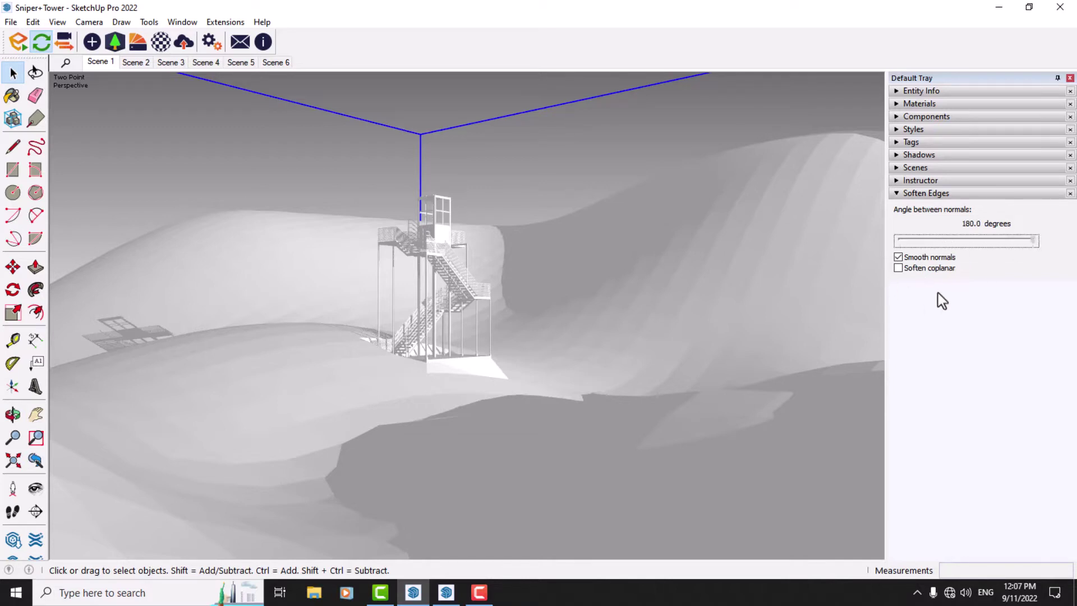
pyautogui.click(901, 268)
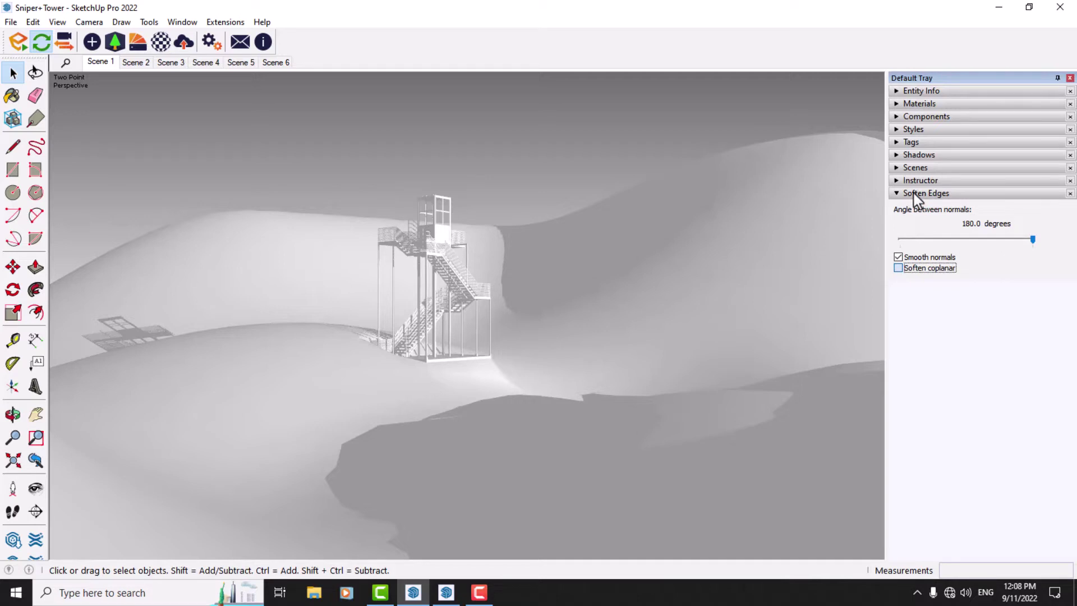
pyautogui.click(913, 193)
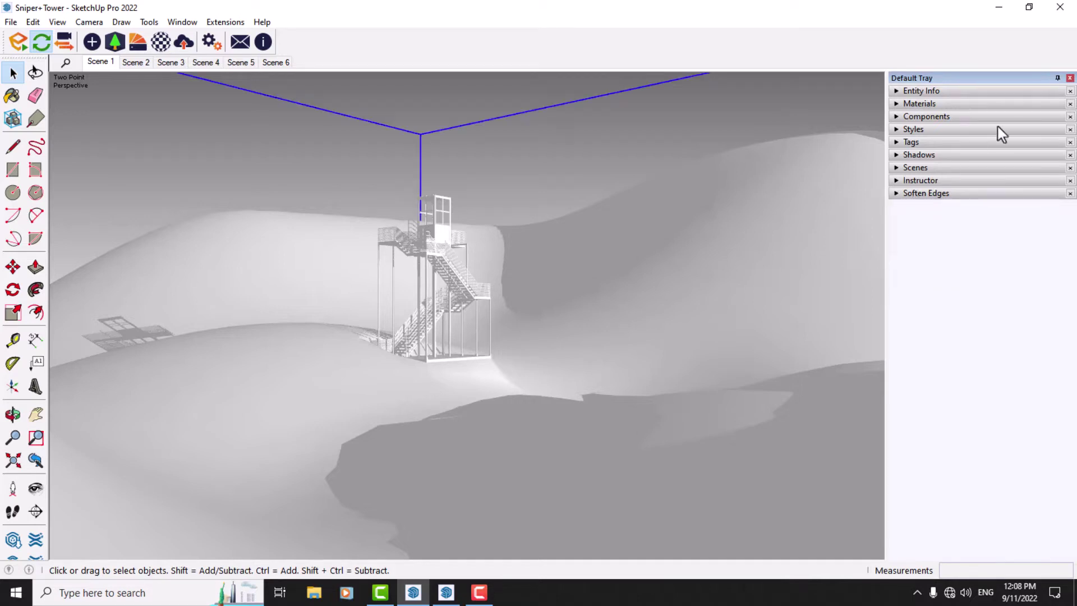
pyautogui.click(1070, 78)
pyautogui.moveTo(446, 592)
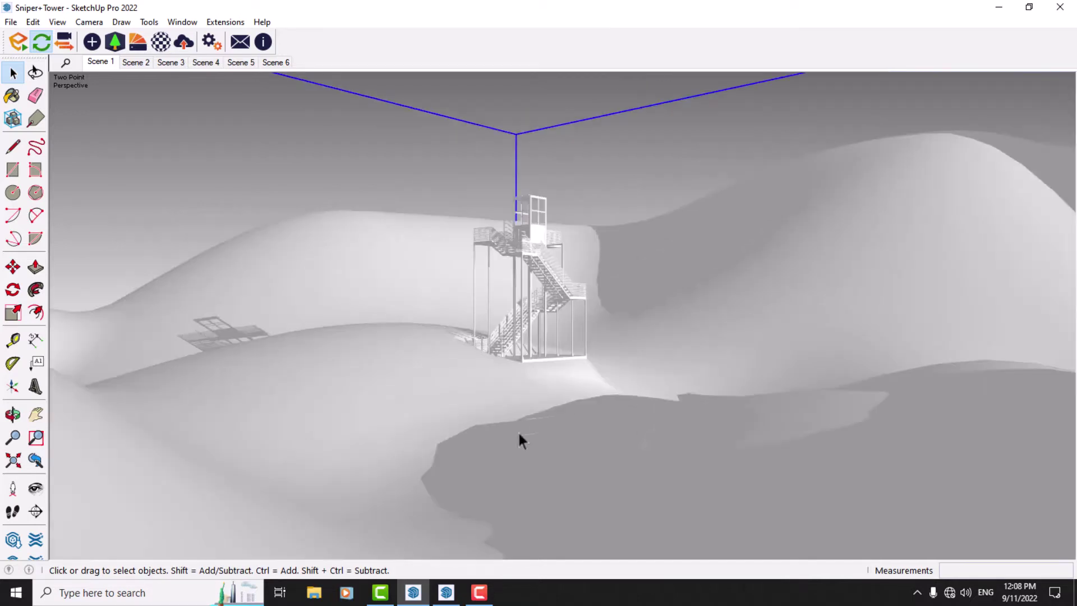
# - Restore the Enscape window from the taskbar
pyautogui.click(446, 592)
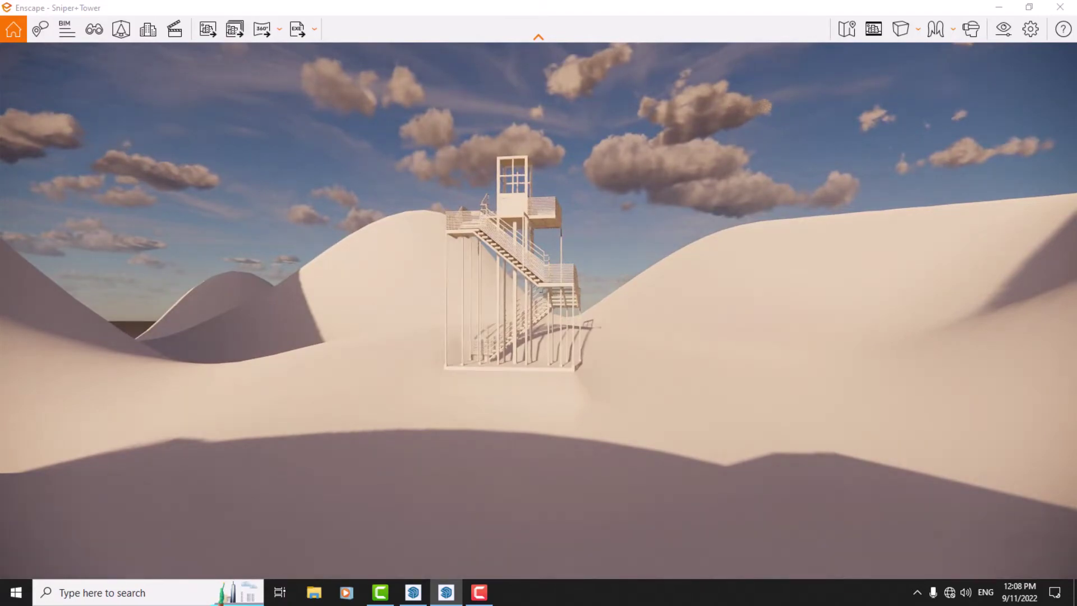
# - Step the time of day through night and pink dawn, settling near 07:00
pyautogui.hotkey('shift', 'i')
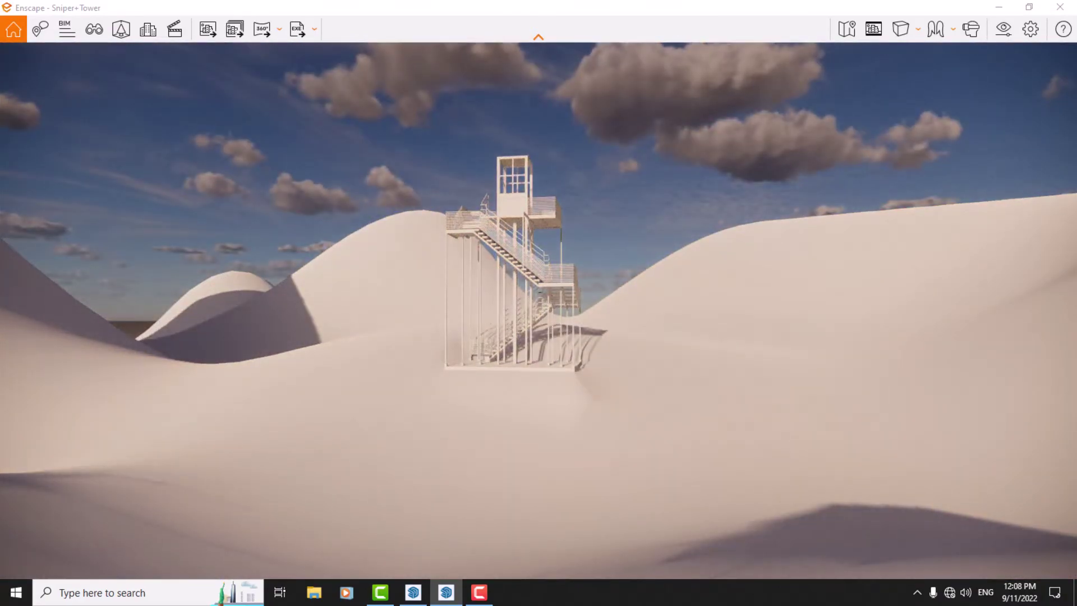
pyautogui.hotkey('shift', 'u')
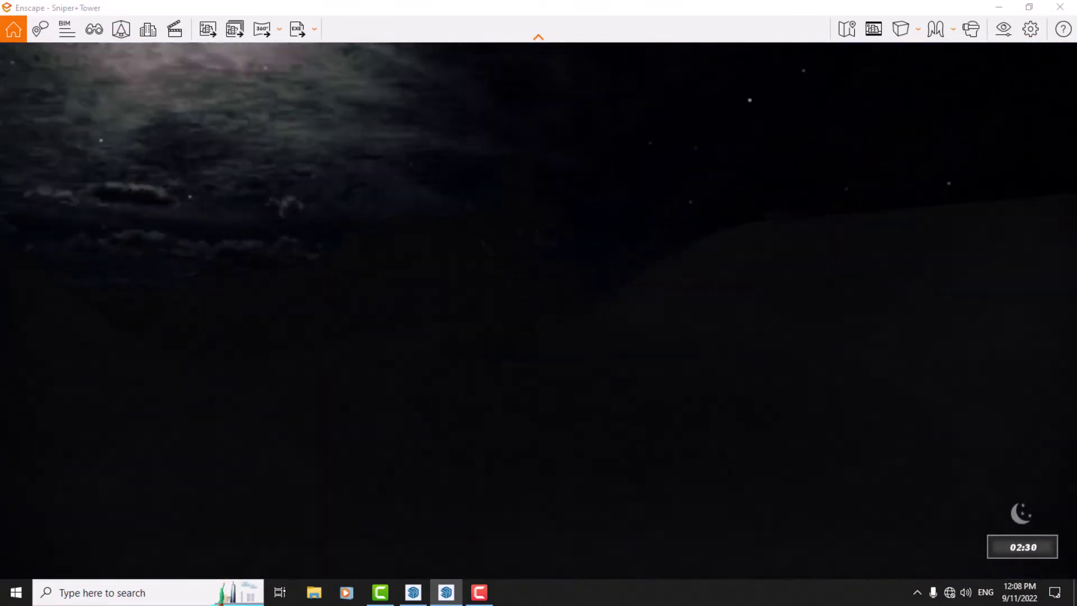
pyautogui.hotkey('shift', 'u')
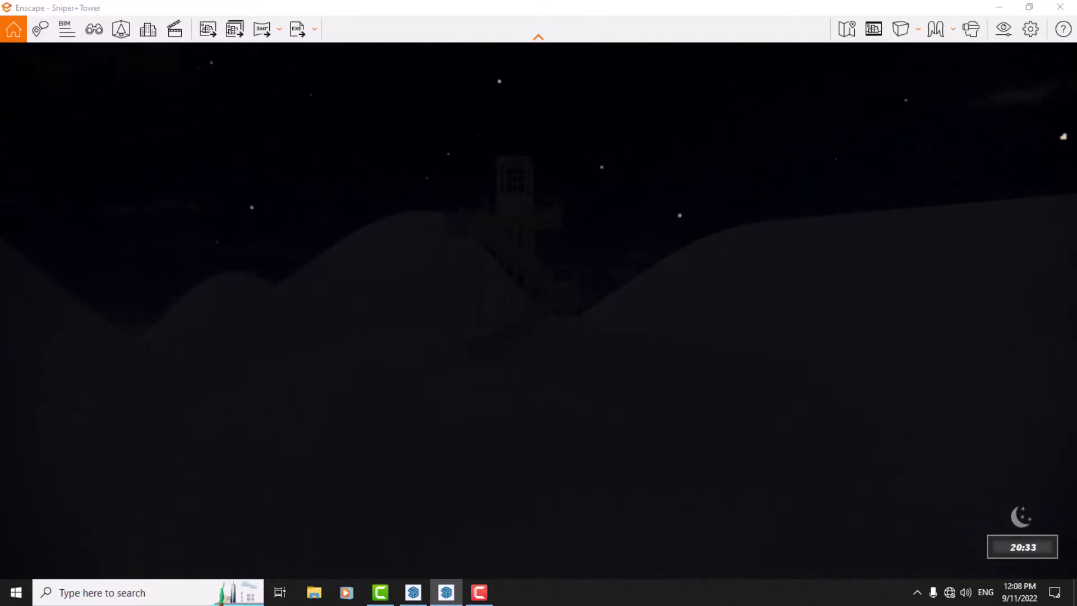
pyautogui.hotkey('shift', 'u')
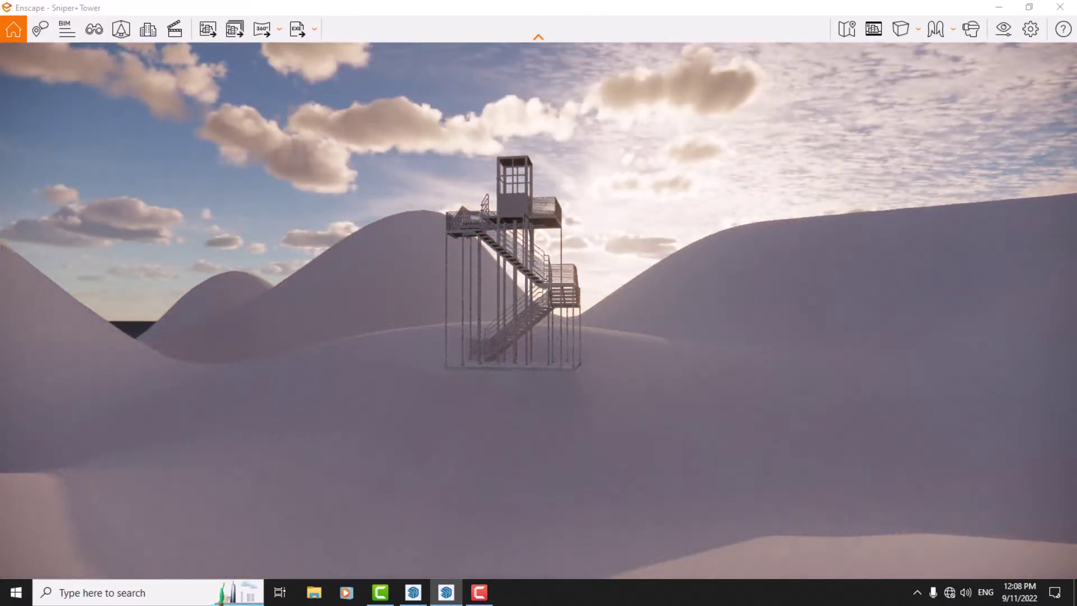
pyautogui.hotkey('shift', 'i')
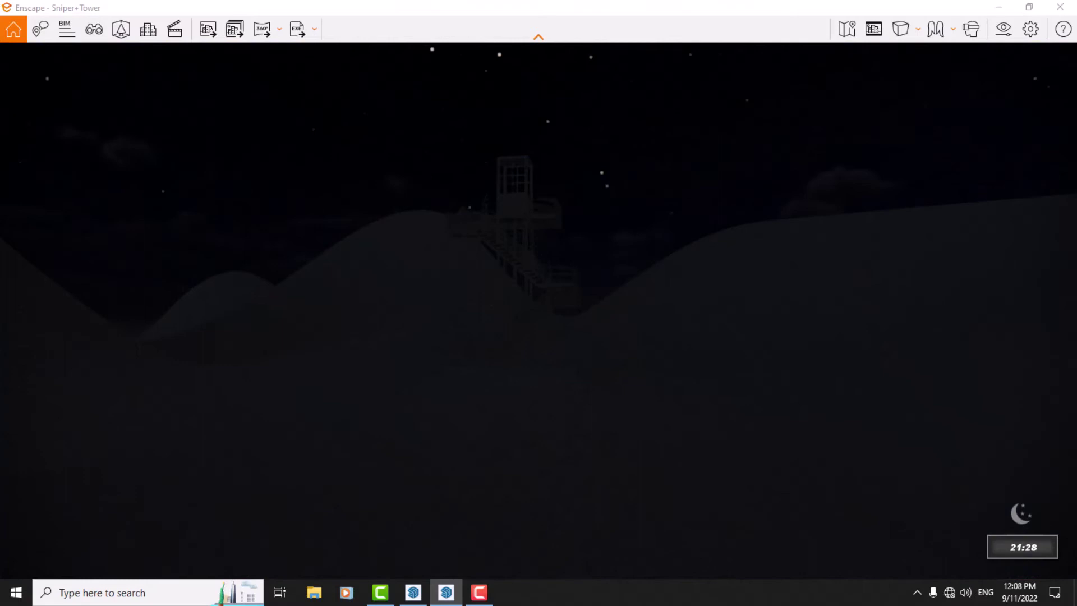
pyautogui.hotkey('shift', 'i')
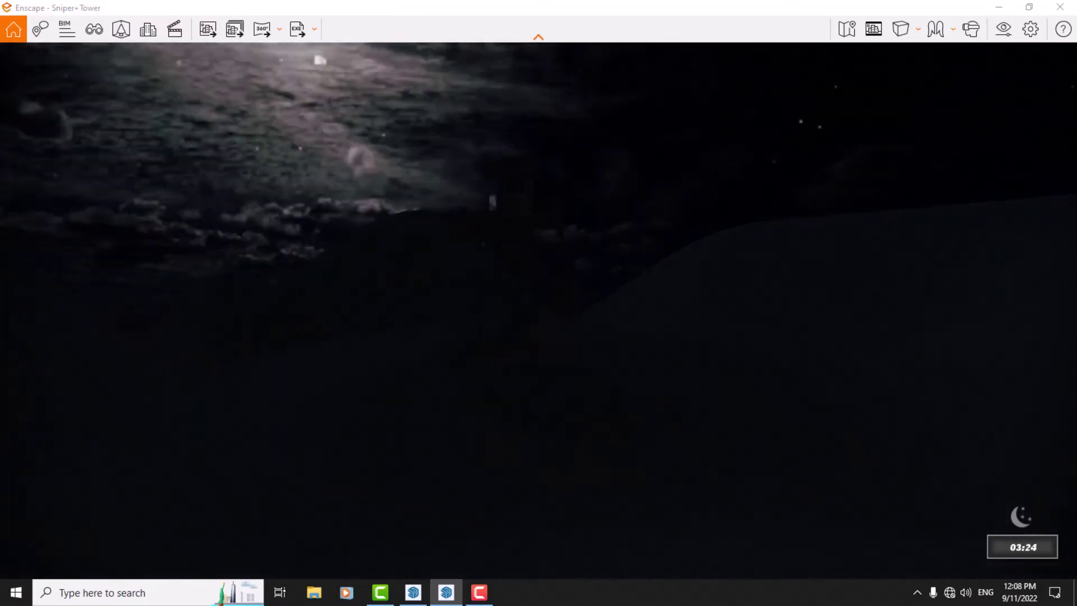
pyautogui.hotkey('shift', 'i')
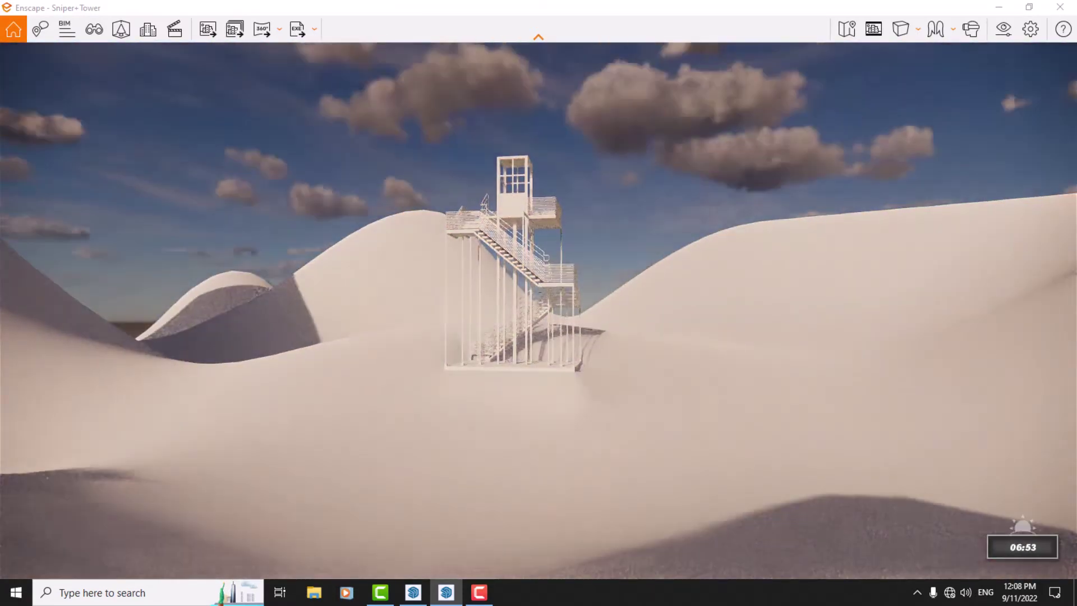
pyautogui.hotkey('shift', 'i')
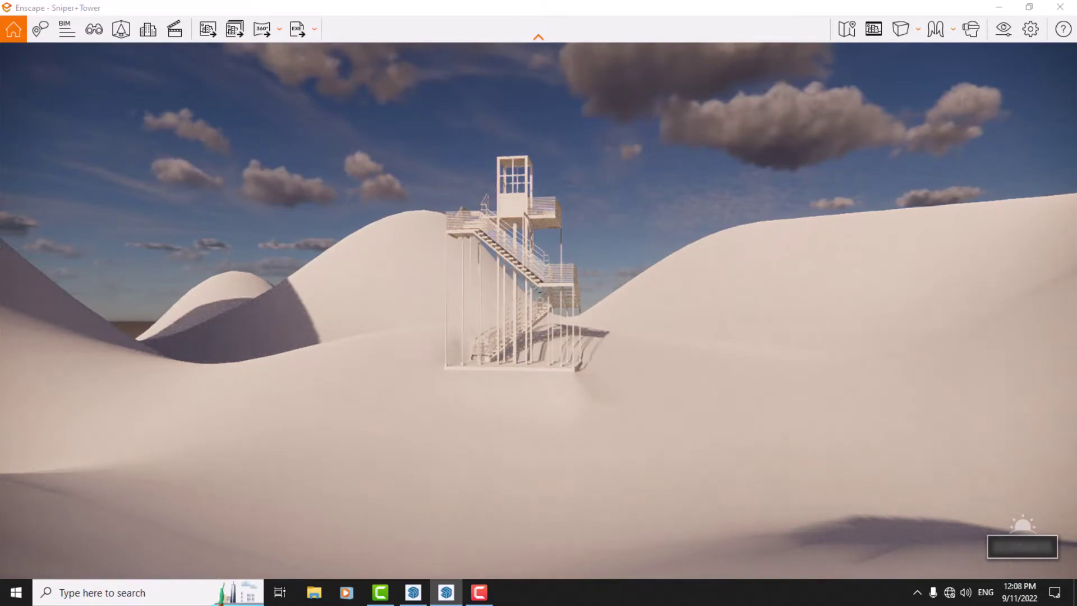
pyautogui.hotkey('shift', 'u')
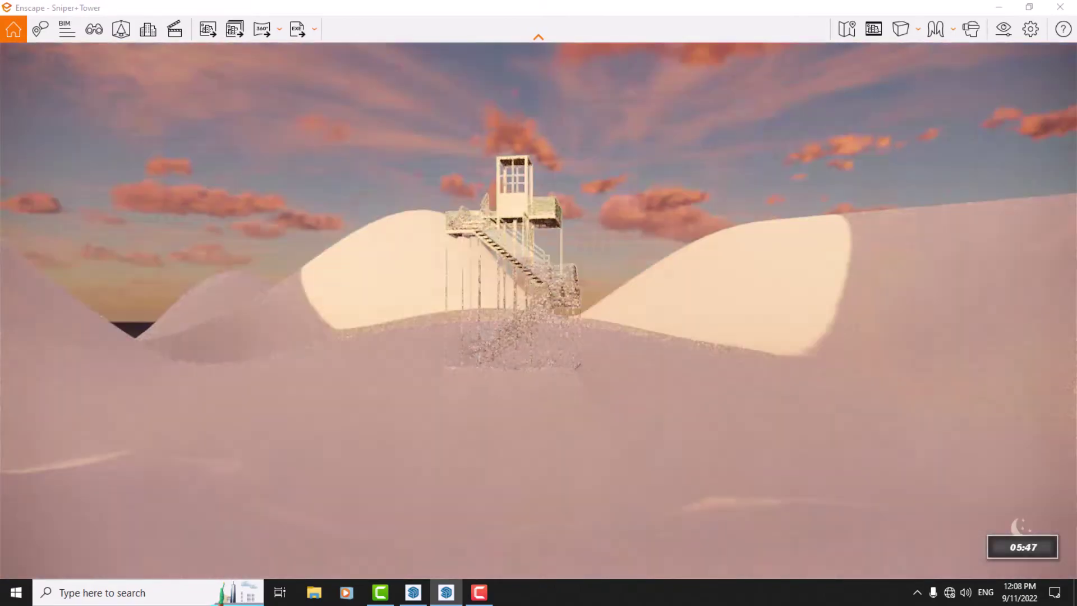
pyautogui.hotkey('shift', 'i')
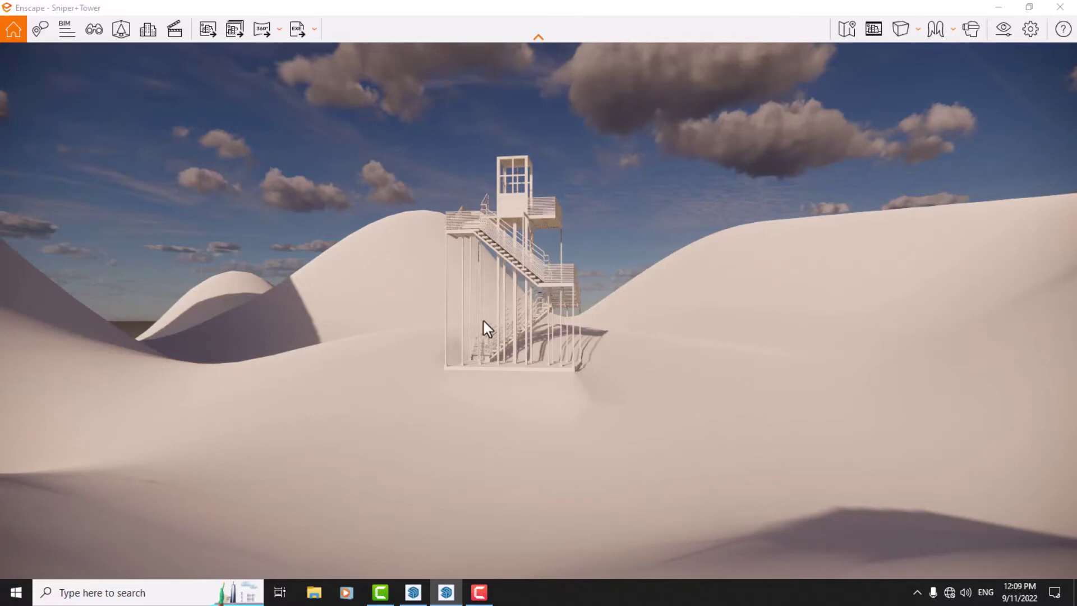
# - Move the time to a later morning, then step it back to pink dawn
pyautogui.moveTo(484, 328)
pyautogui.keyDown('shift'); pyautogui.mouseDown(button='right')
pyautogui.moveTo(539, 328)
pyautogui.moveTo(505, 328)
pyautogui.mouseUp(button='right'); pyautogui.keyUp('shift')
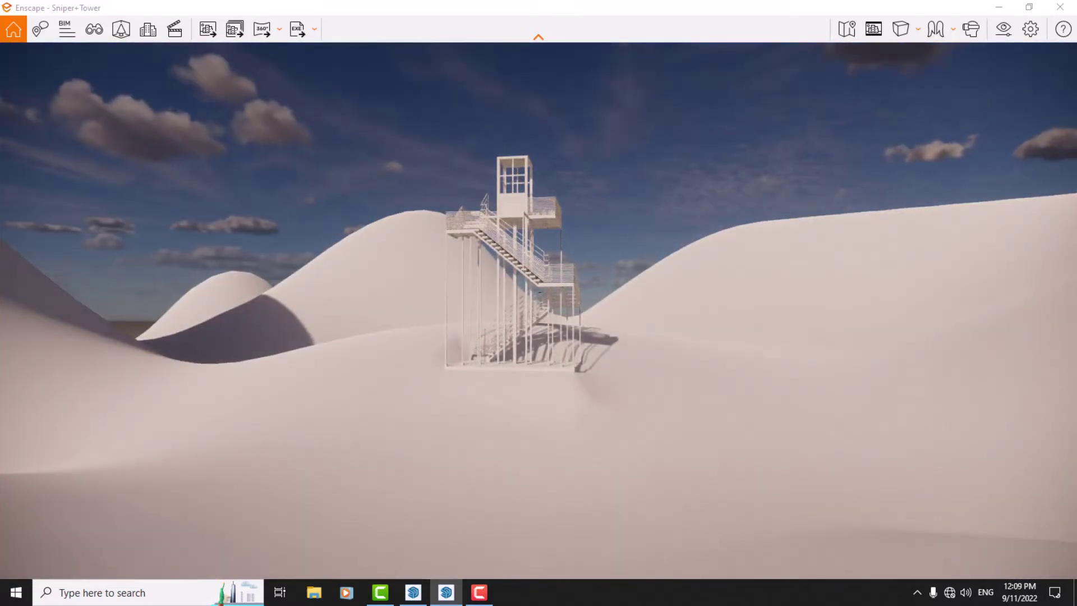
pyautogui.keyDown('shift'); pyautogui.moveTo(505, 329); pyautogui.dragTo(572, 328, button='right'); pyautogui.keyUp('shift')
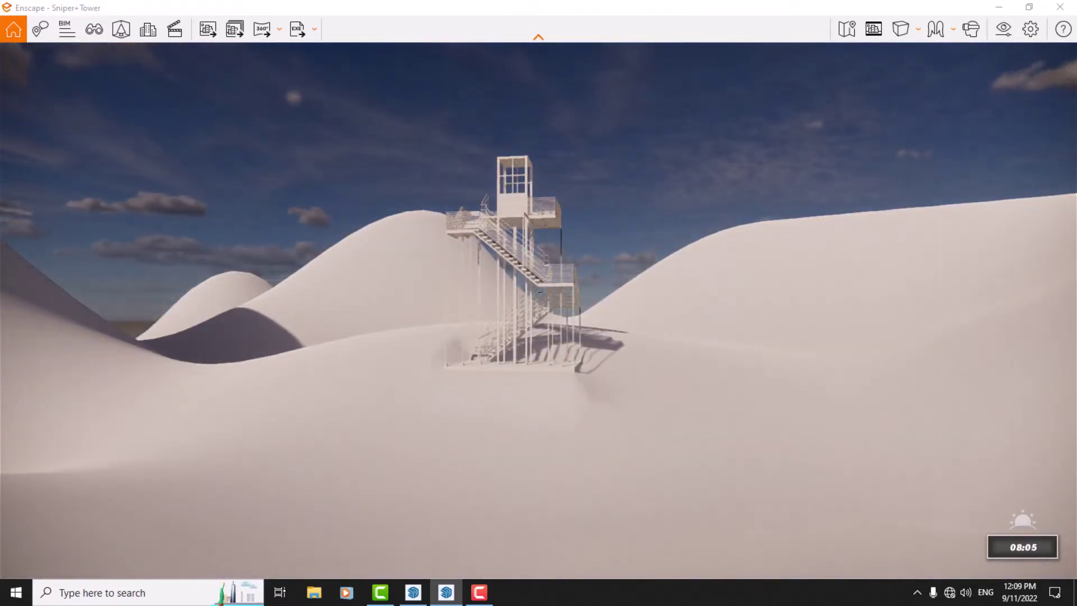
pyautogui.moveTo(572, 329)
pyautogui.keyDown('shift'); pyautogui.mouseDown(button='right')
pyautogui.moveTo(657, 329)
pyautogui.moveTo(631, 328)
pyautogui.mouseUp(button='right'); pyautogui.keyUp('shift')
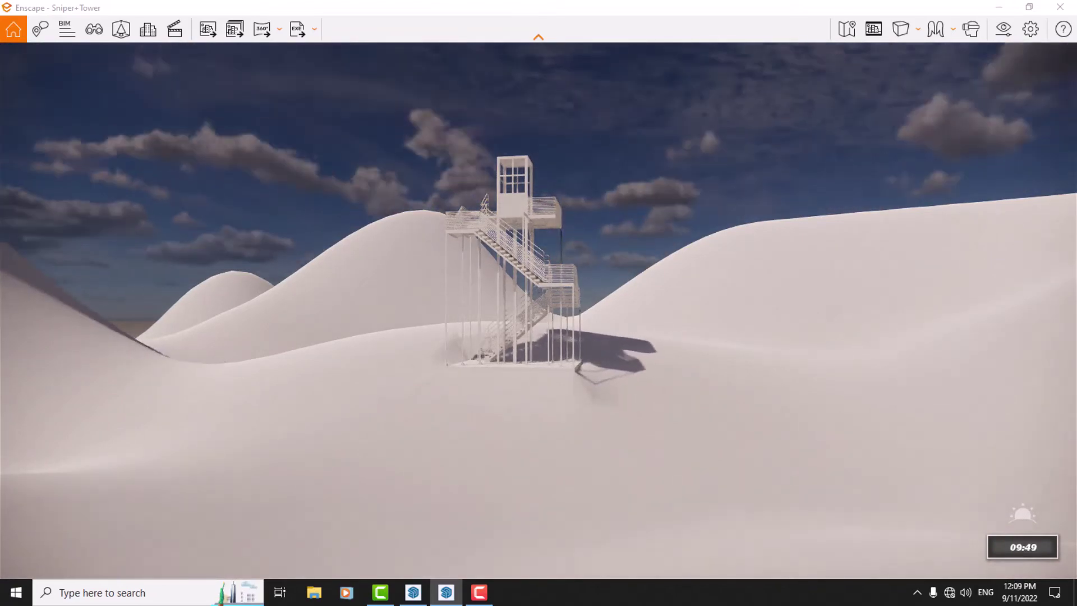
pyautogui.hotkey('shift', 'Left')
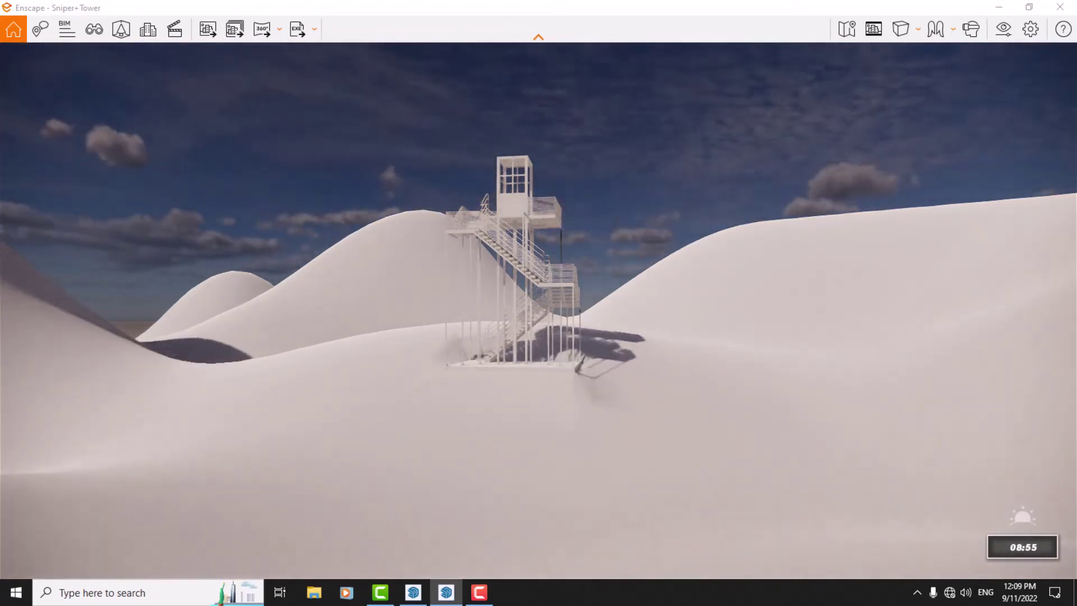
pyautogui.hotkey('shift', 'Left')
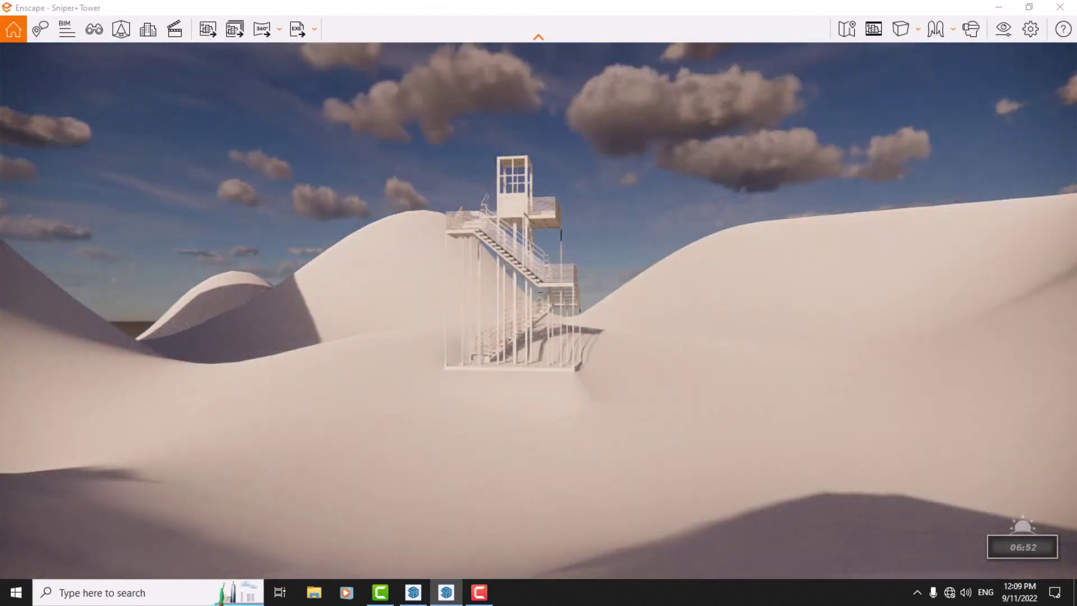
pyautogui.hotkey('shift', 'Left')
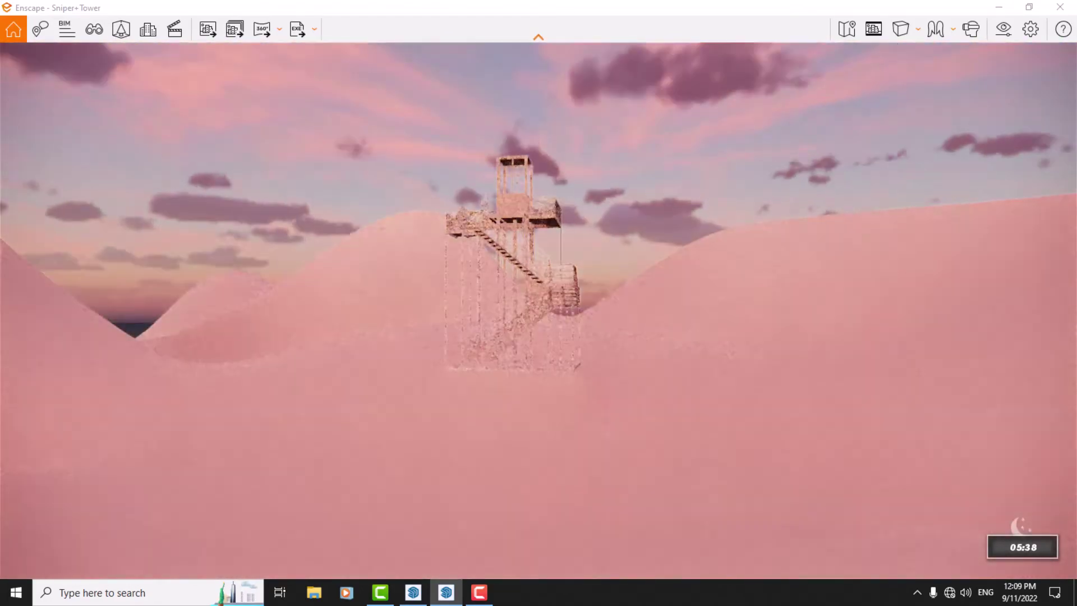
# - Step the time back through night and dusk to about 17:03 afternoon sun
pyautogui.hotkey('shift', 'Left')
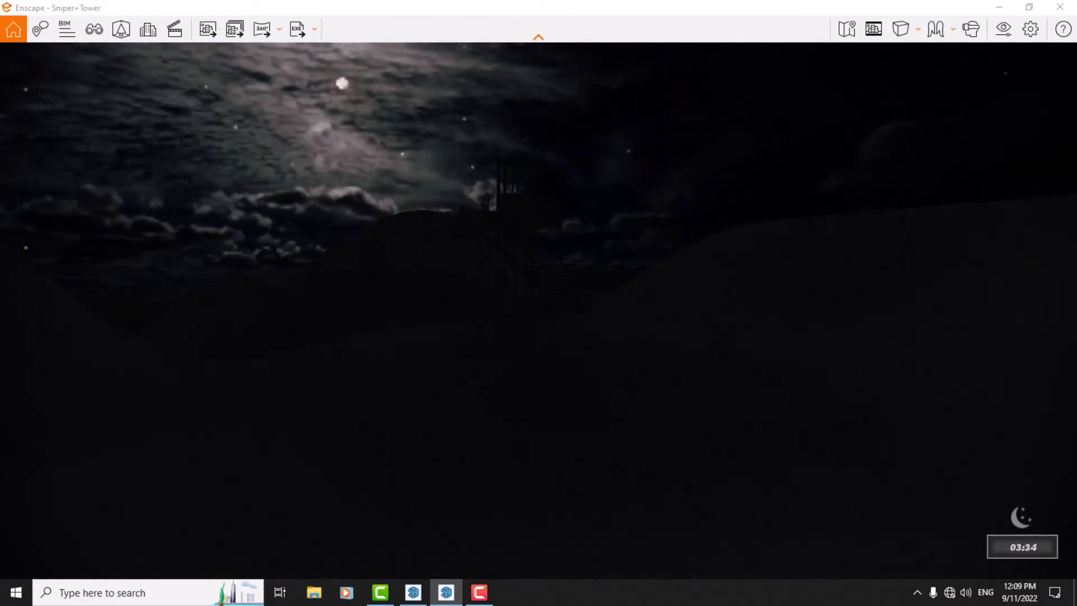
pyautogui.hotkey('shift', 'Left')
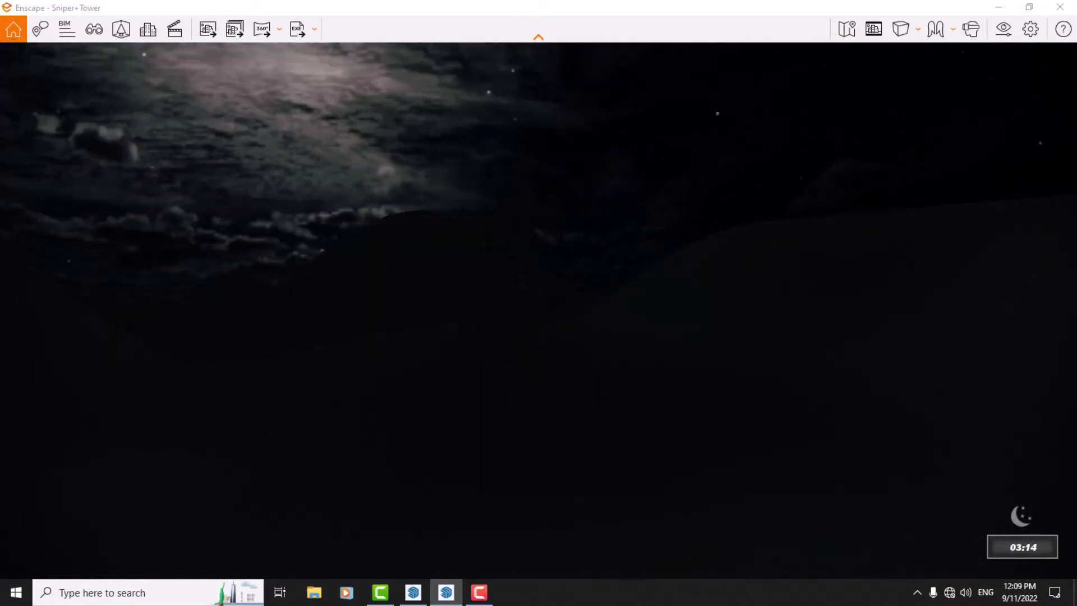
pyautogui.hotkey('shift', 'Left')
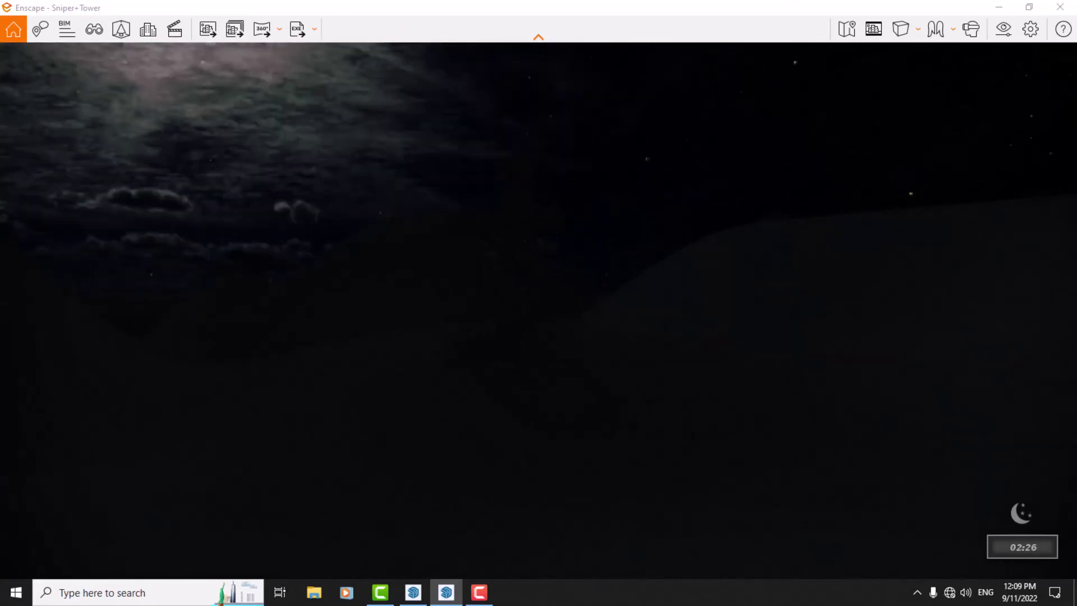
pyautogui.hotkey('shift', 'Left')
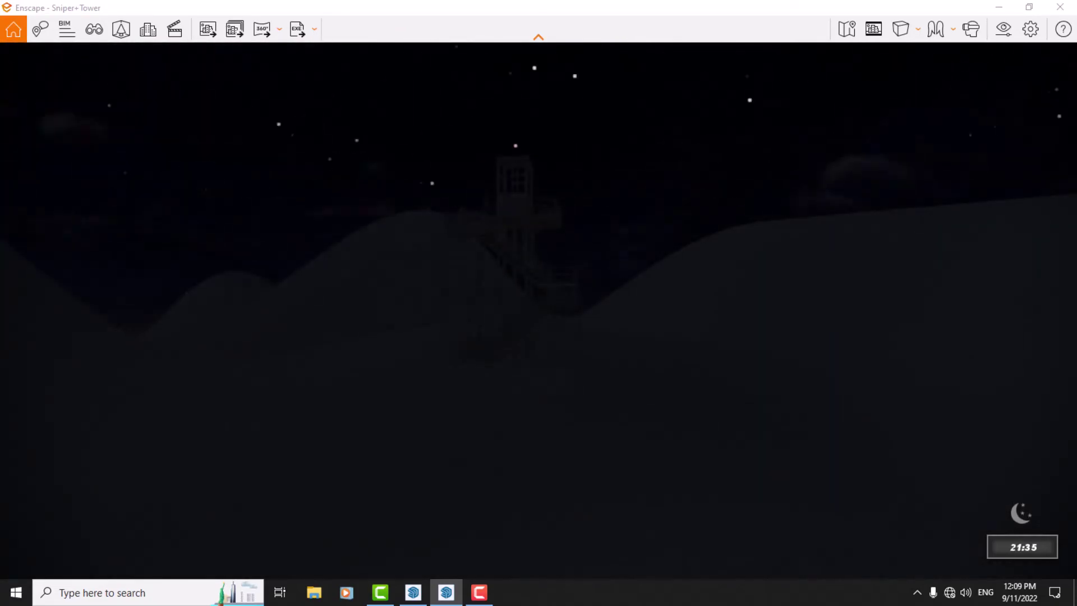
pyautogui.hotkey('shift', 'Left')
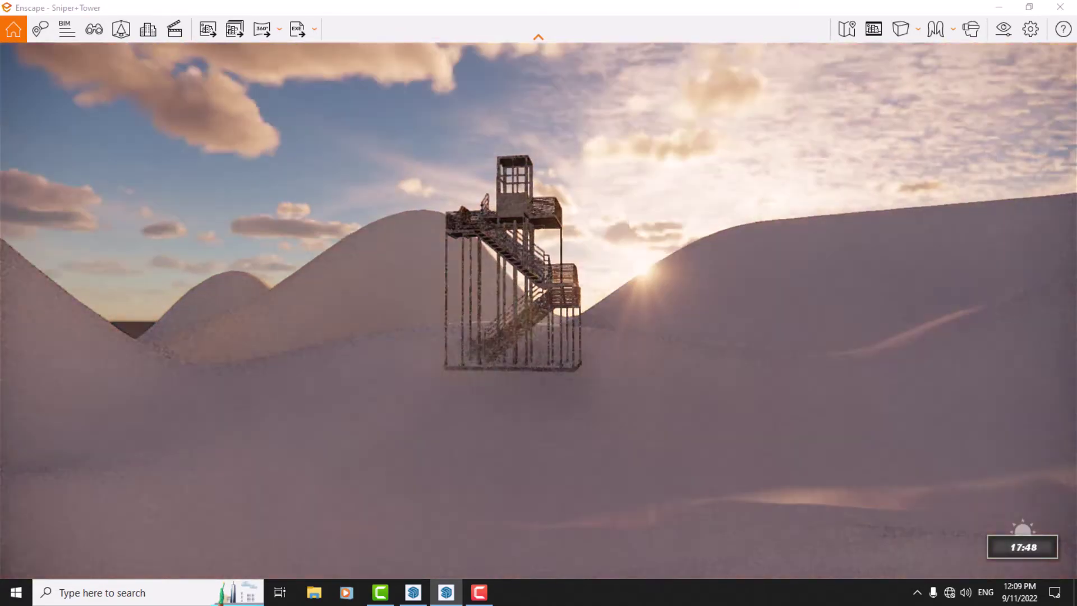
pyautogui.hotkey('shift', 'Right')
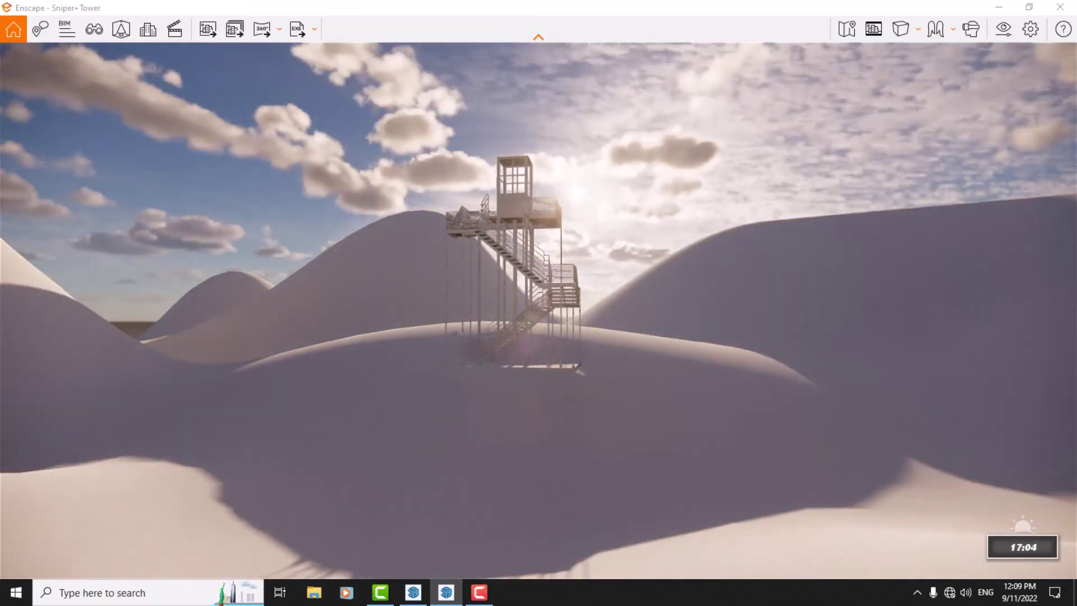
pyautogui.hotkey('shift', 'Left')
pyautogui.hotkey('shift', 'Right')
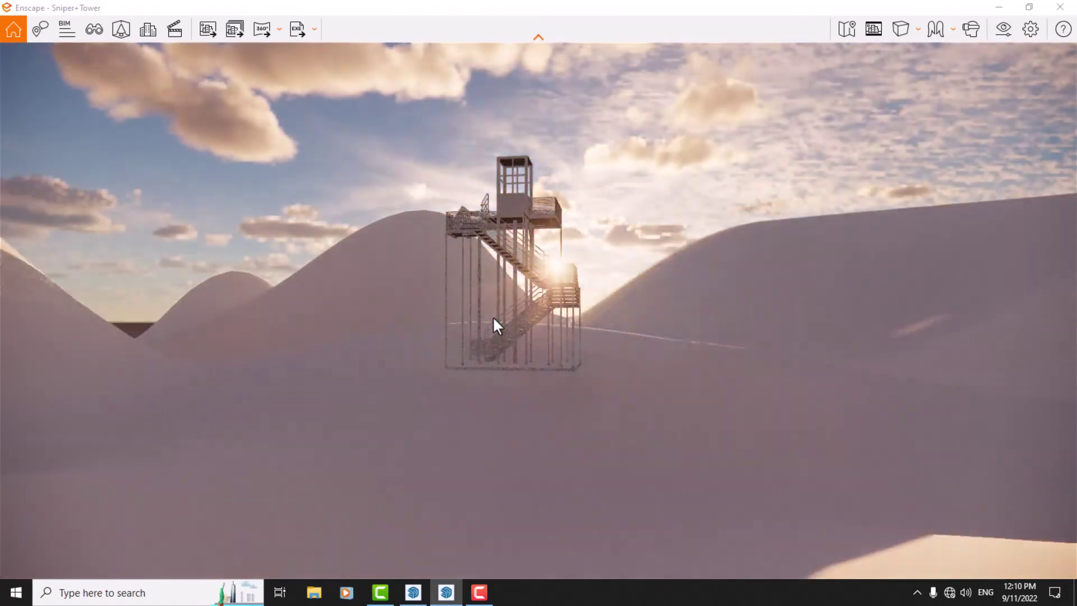
# - Rotate the sun's direction until it sits low behind the tower
pyautogui.hotkey('shift', 'Right')
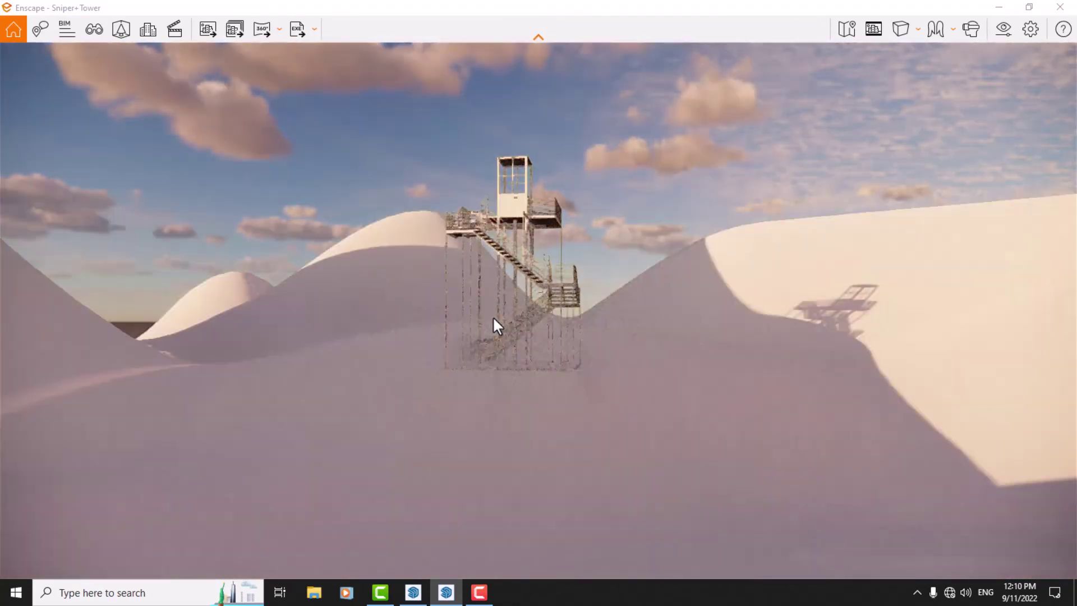
pyautogui.hotkey('shift', 'Right')
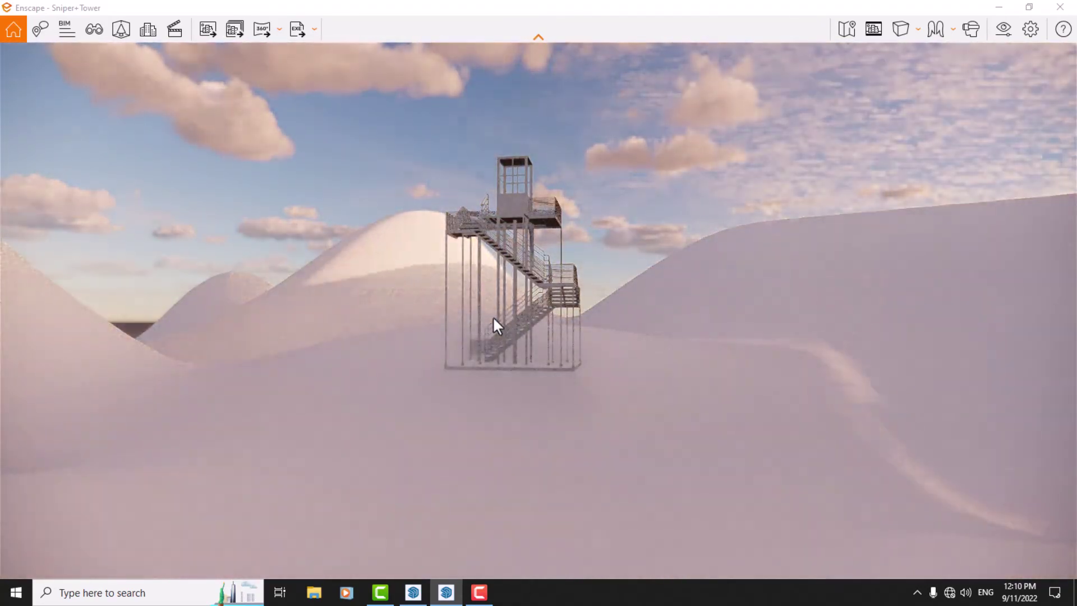
pyautogui.hotkey('shift', 'Right')
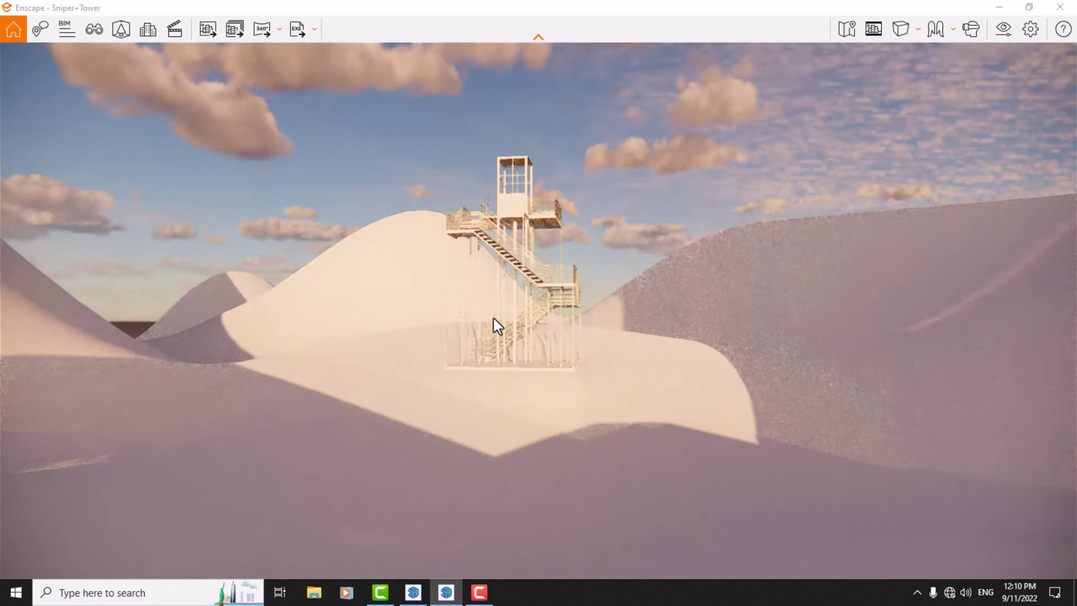
pyautogui.hotkey('shift', 'Right')
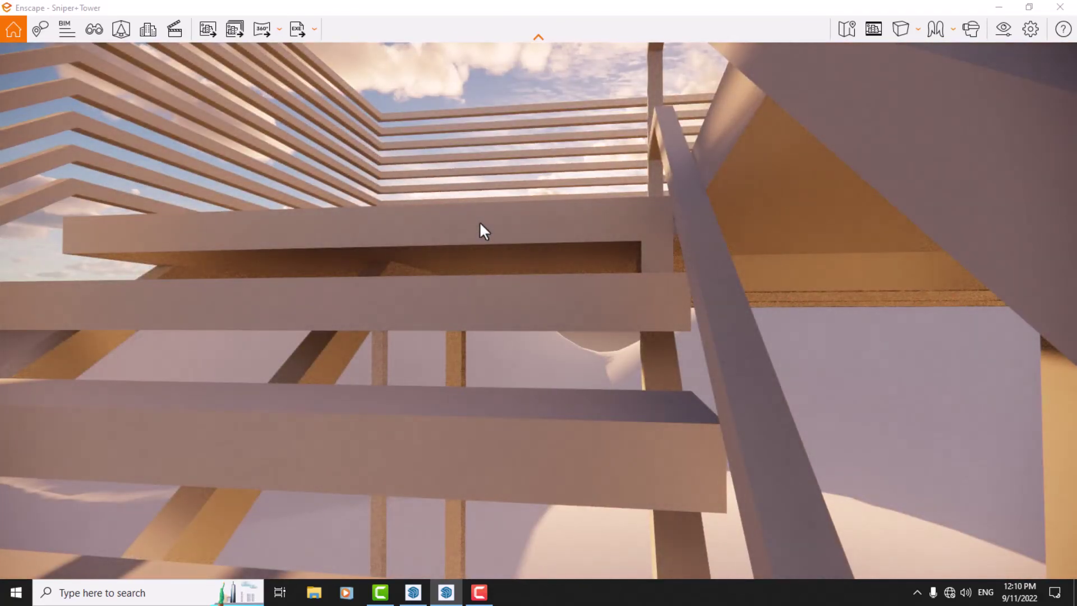
# - Fly up above the platform deck and forward through the rooftop frame
pyautogui.press('e')
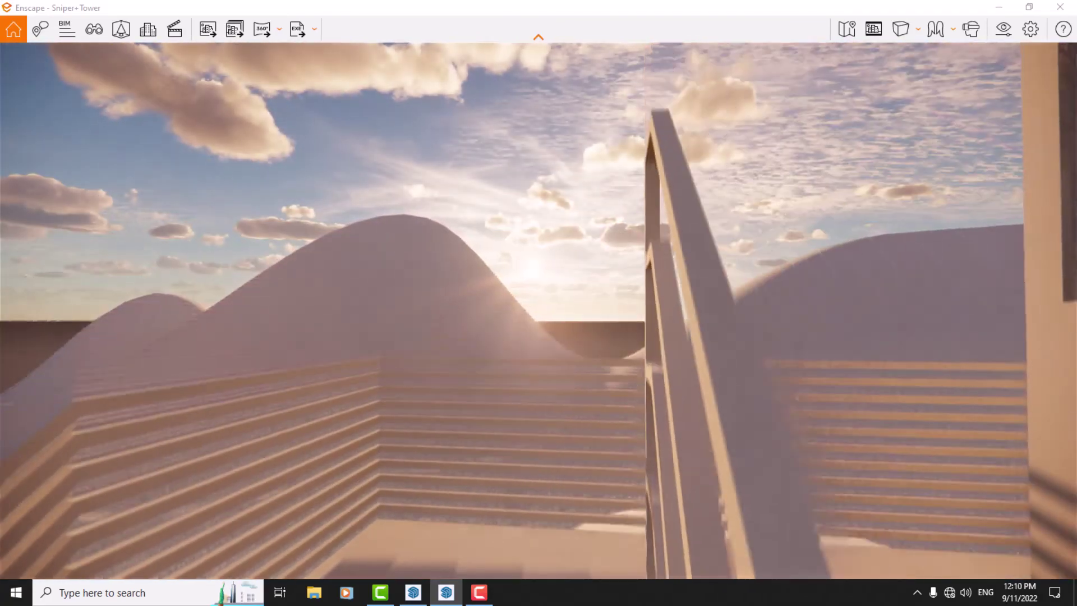
pyautogui.moveTo(481, 223); pyautogui.dragTo(589, 223)
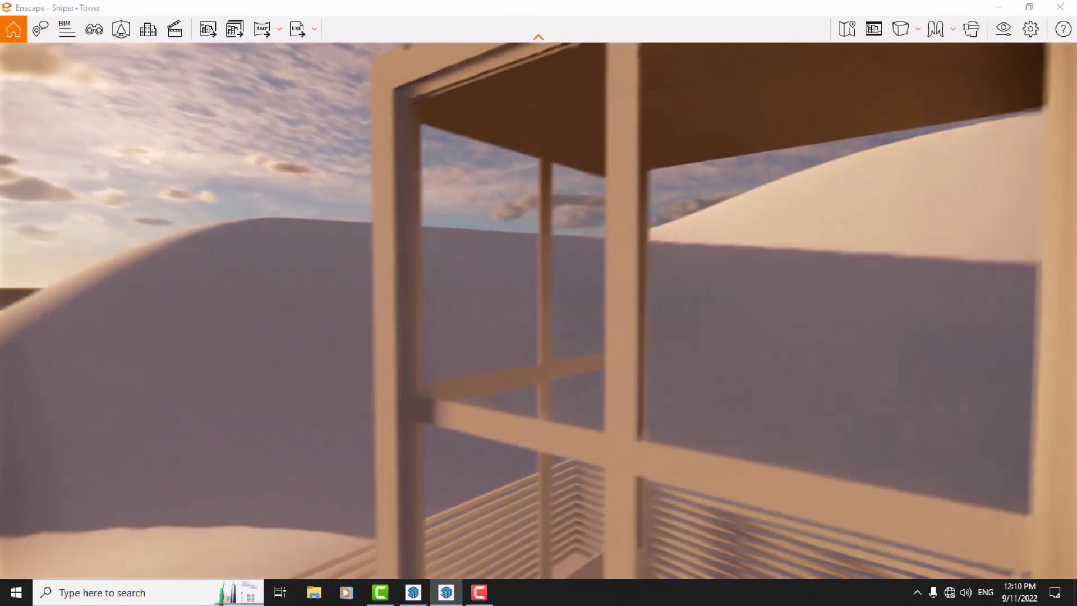
pyautogui.press('e')
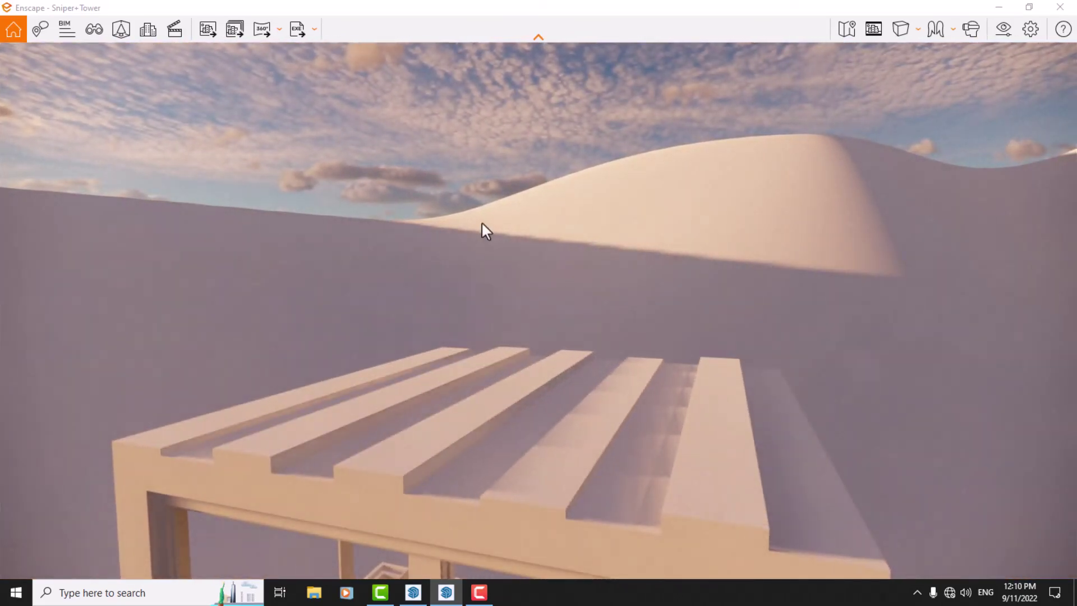
pyautogui.press('q')
pyautogui.press('w')
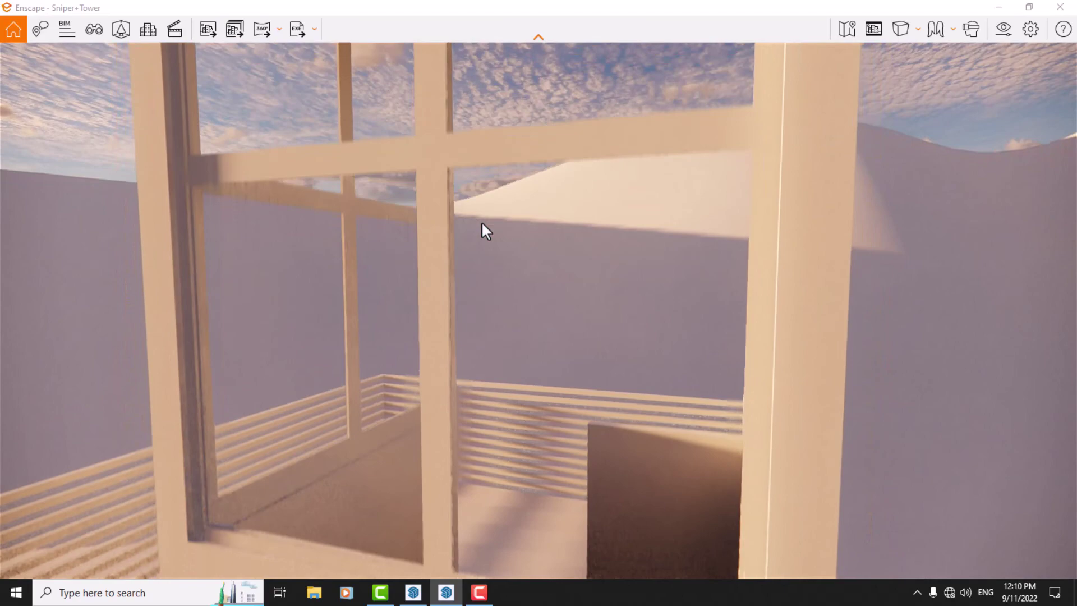
# - Back far away from the tower and tilt down to its shadow on the dunes
pyautogui.moveTo(481, 222); pyautogui.dragTo(378, 221)
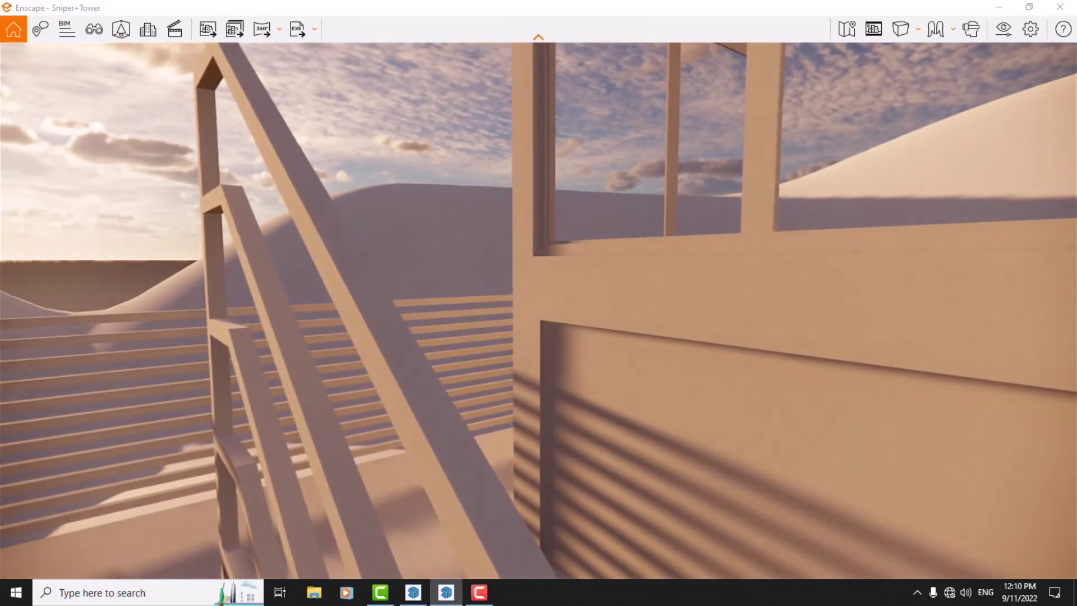
pyautogui.press('s')
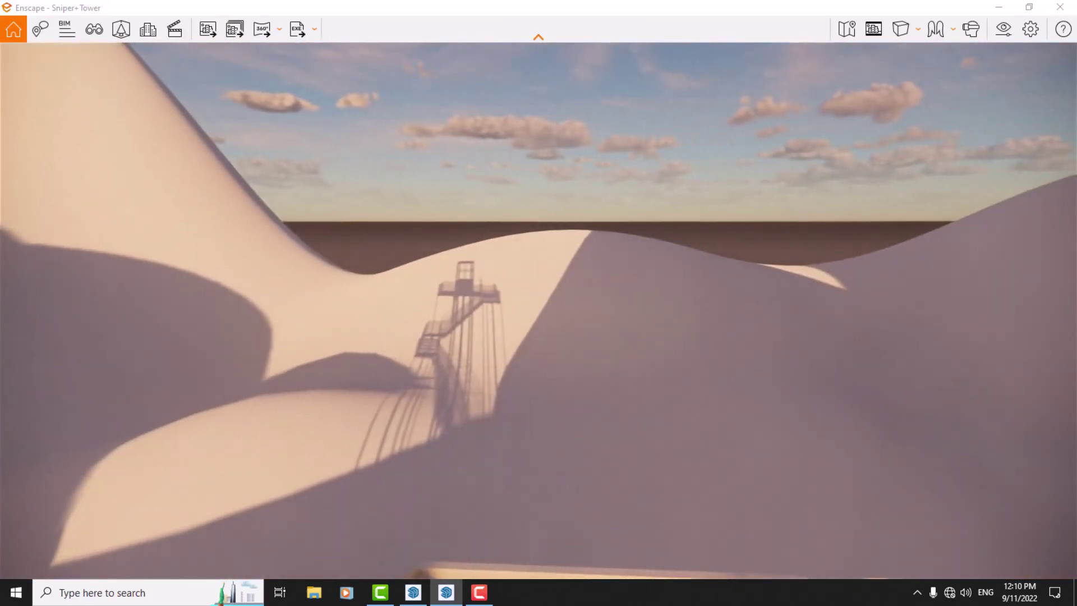
pyautogui.moveTo(539, 303); pyautogui.dragTo(539, 387)
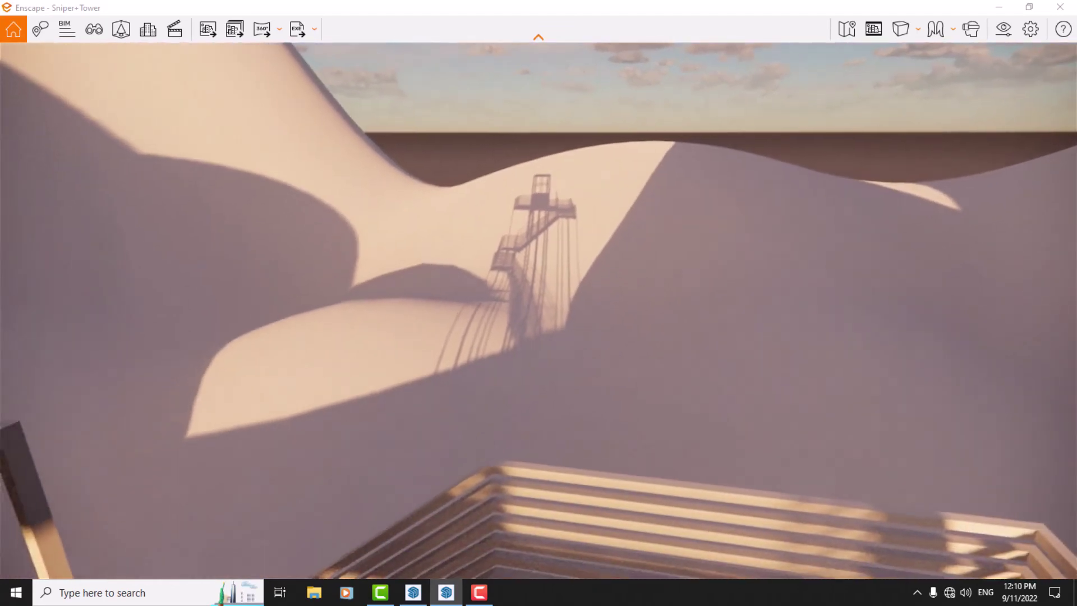
pyautogui.press('d')
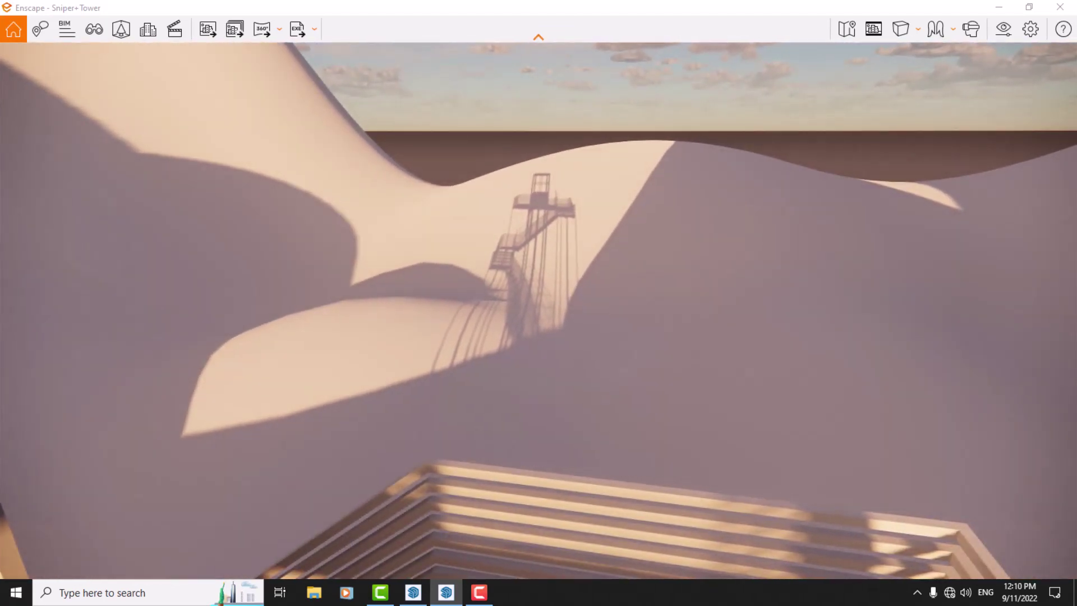